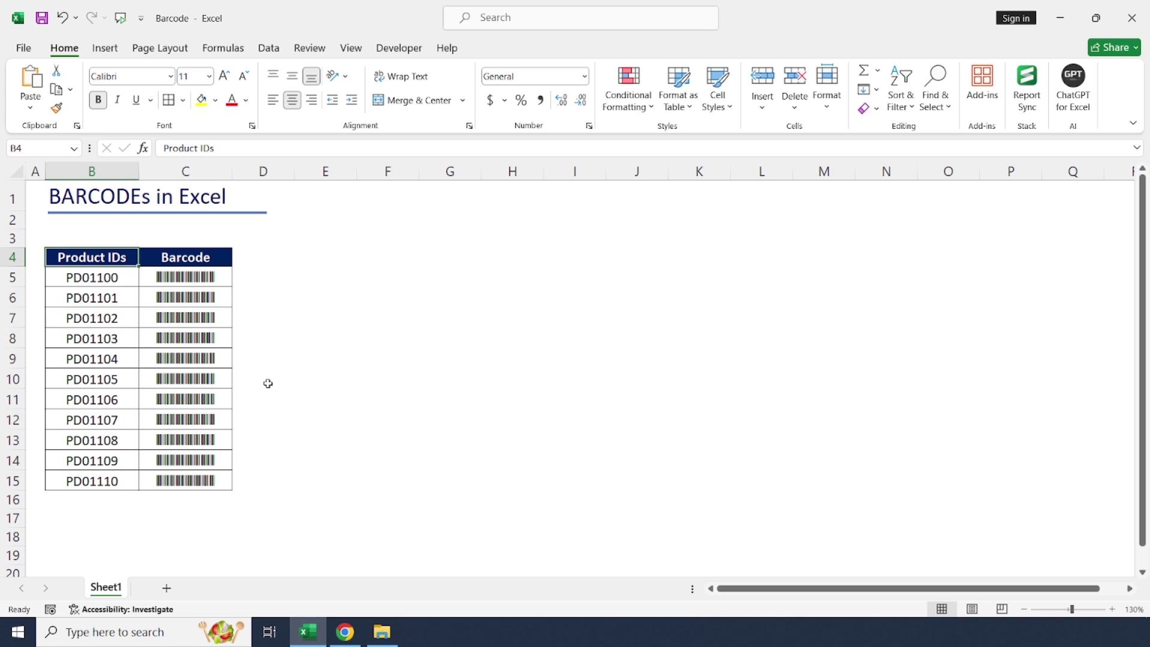
Select the Product IDs and Barcode table and return to the top-left of the sheet.
click(268, 383)
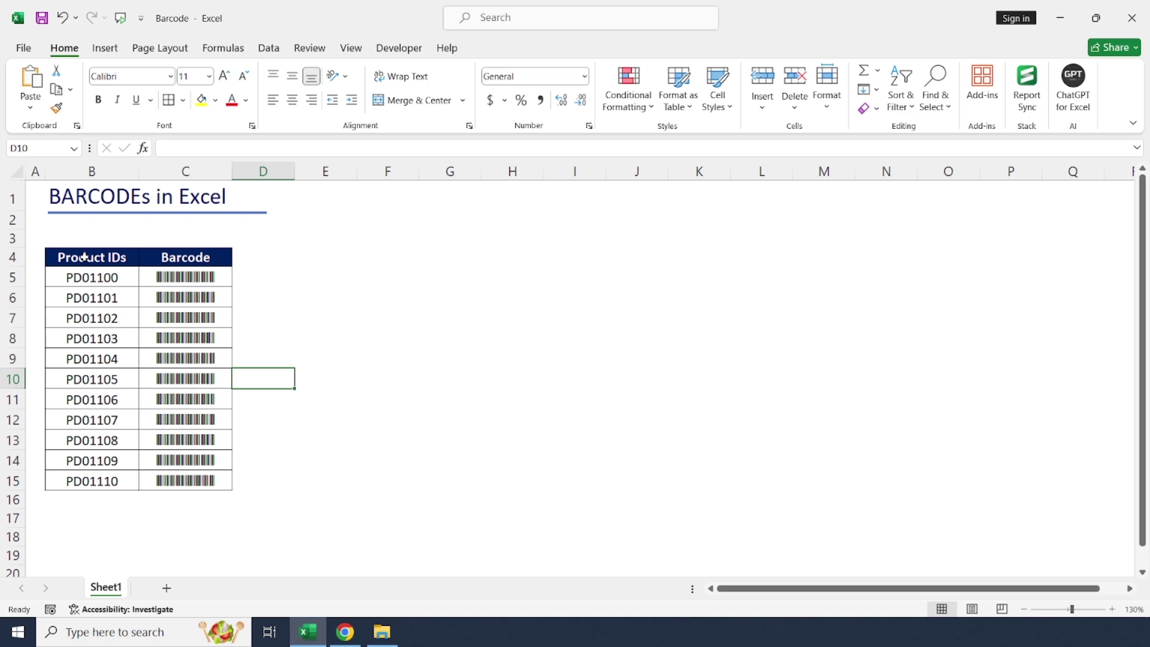
drag(105, 258, 177, 477)
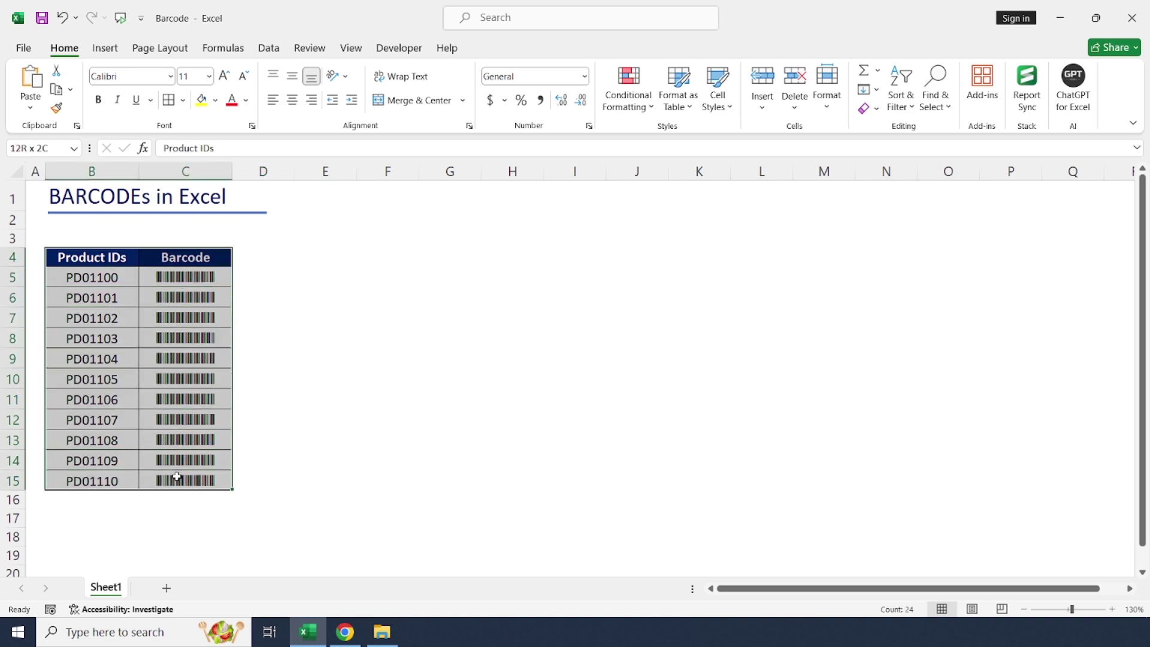
key(ctrl+Home)
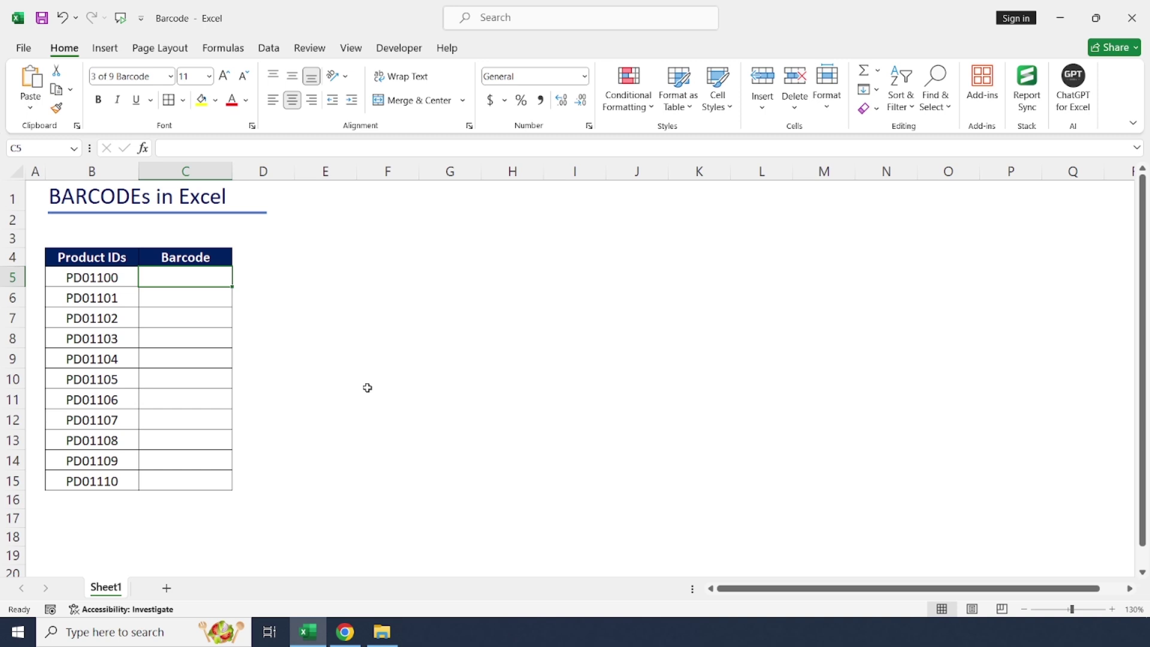
Check the first barcode cell's font and review the Product IDs column selection.
key(Left)
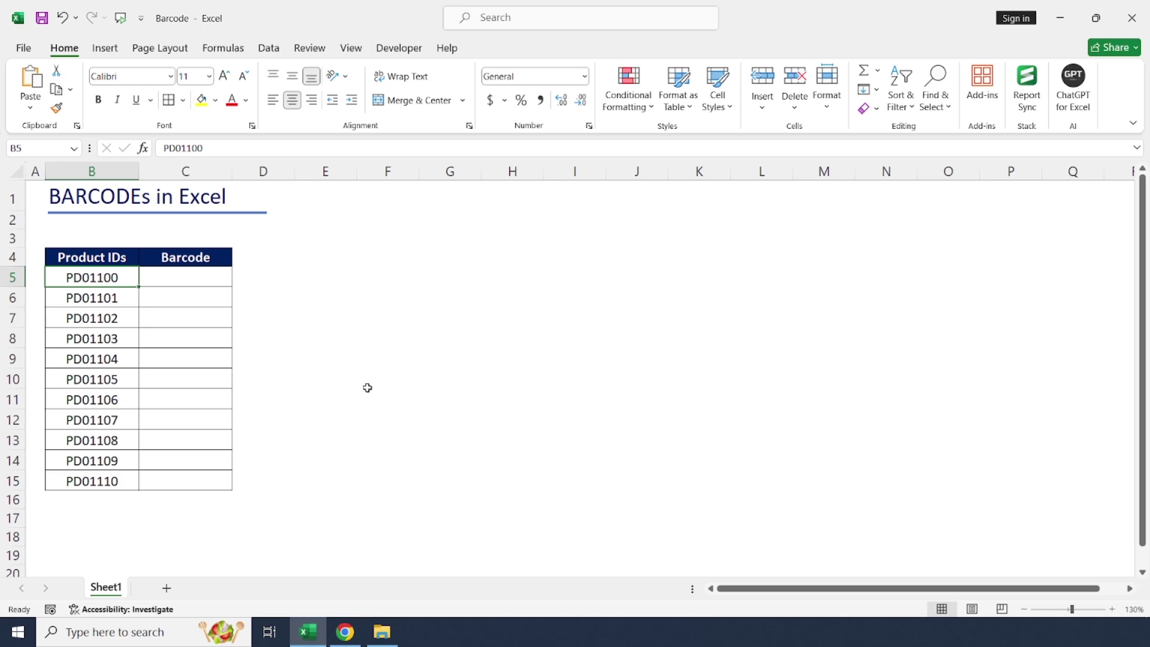
click(171, 275)
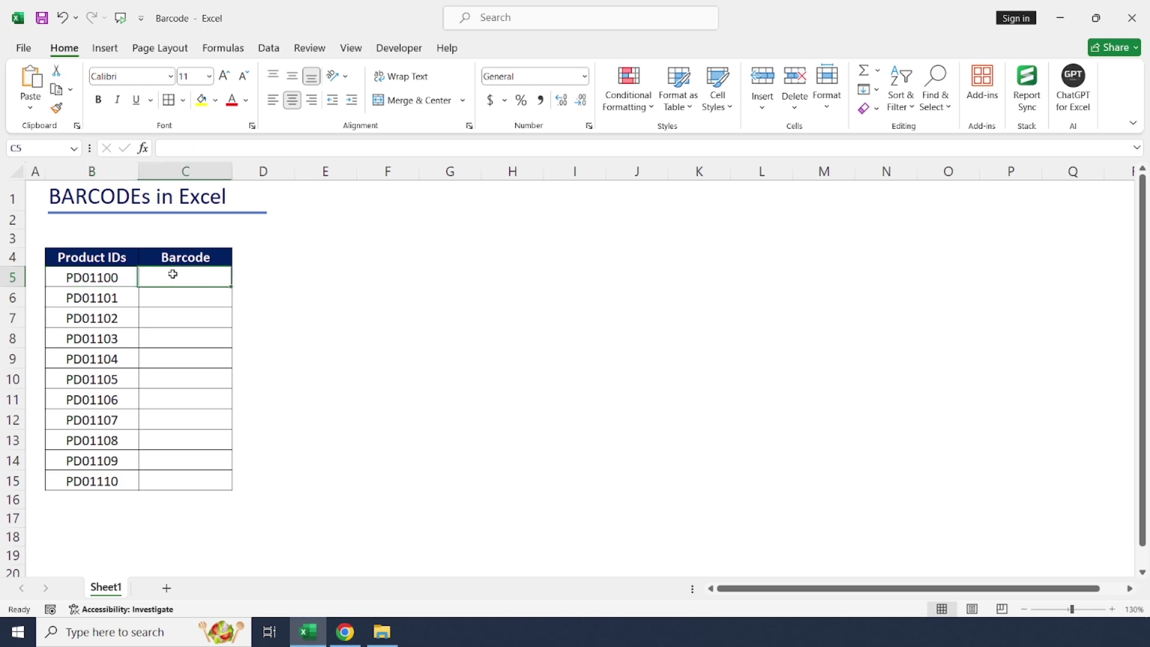
drag(111, 257, 96, 480)
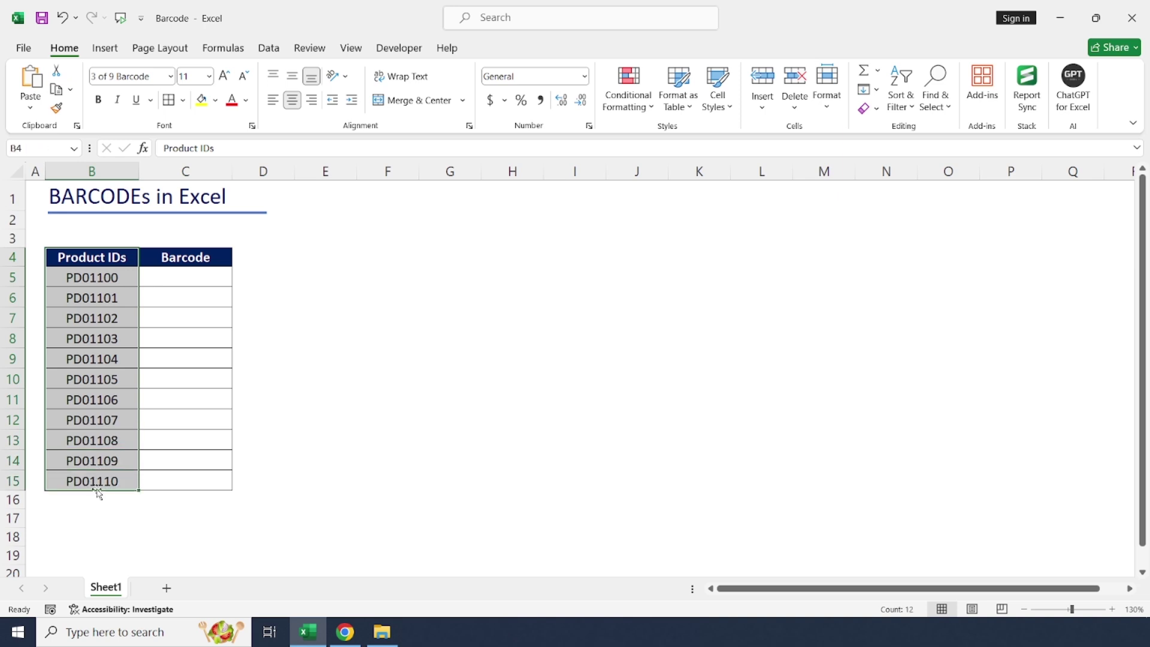
click(189, 278)
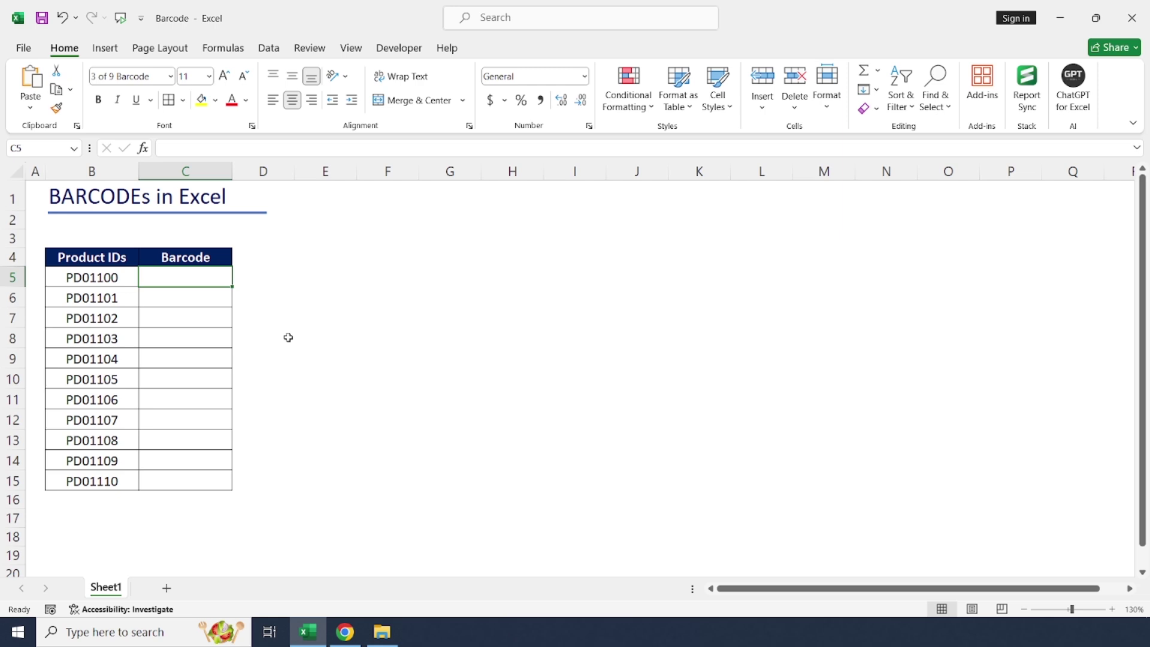
Step between the first ID and its barcode, then switch to the DaFont site in the browser.
key(Left)
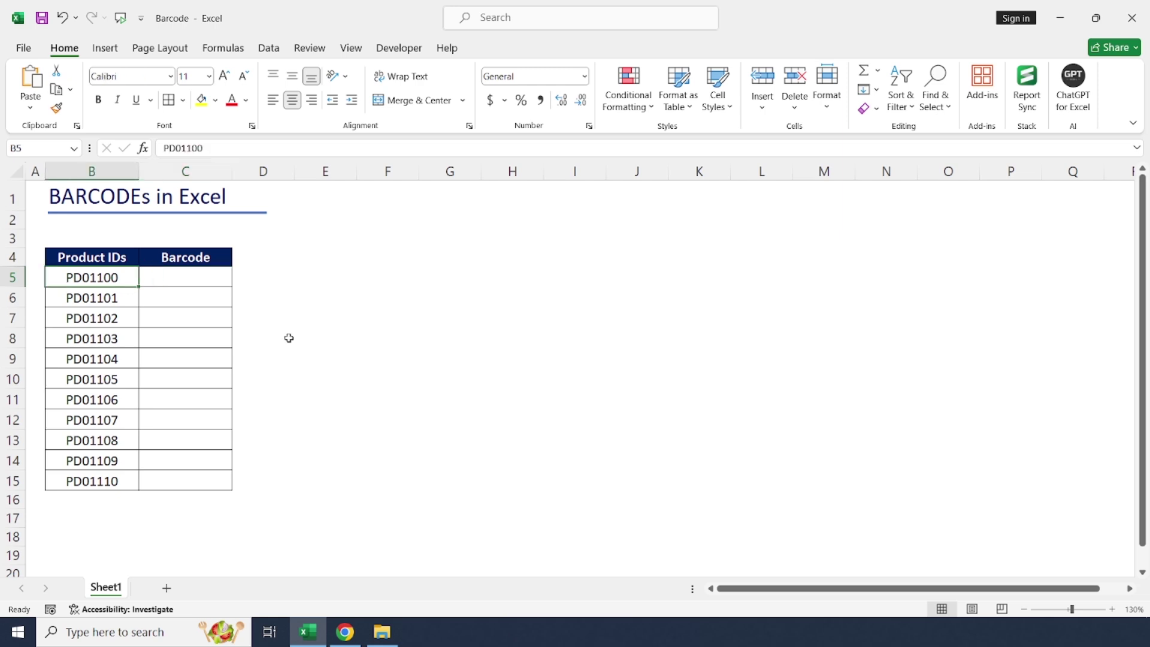
key(Right)
key(Left)
key(Right)
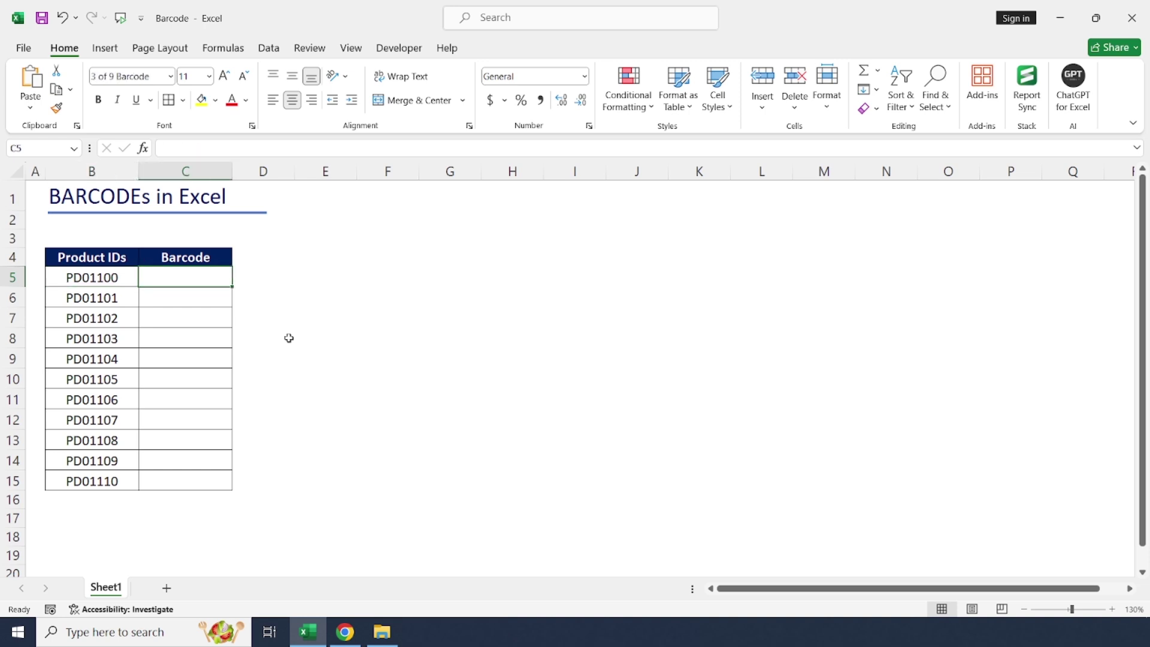
key(Left)
key(Left)
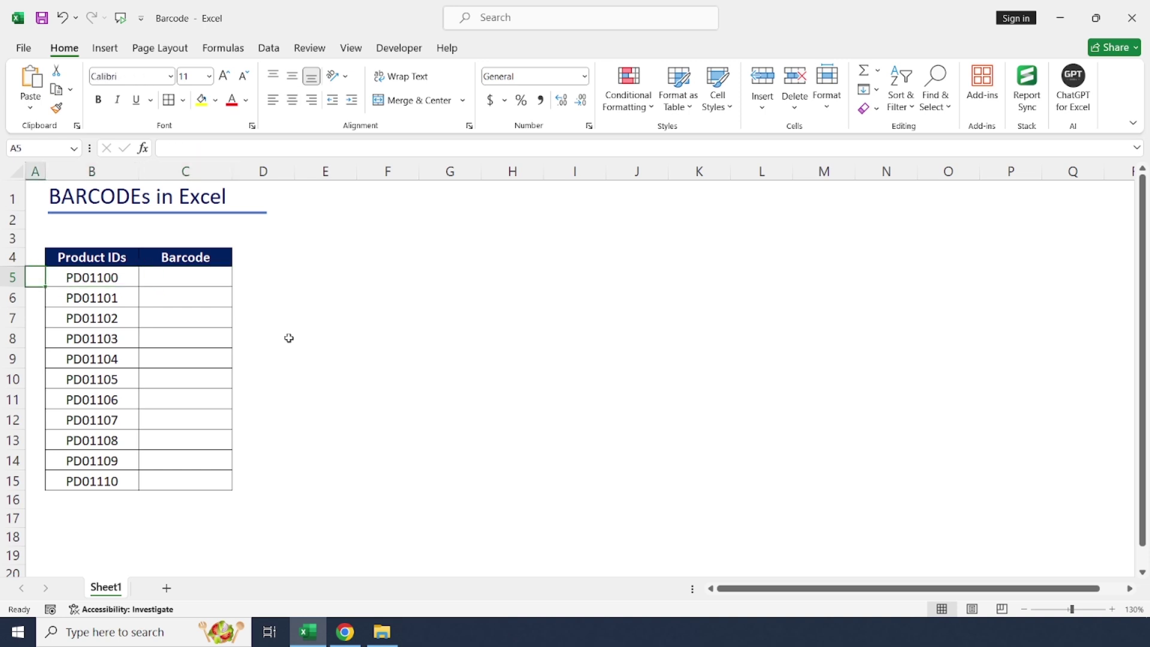
key(Right)
key(Right)
key(Left)
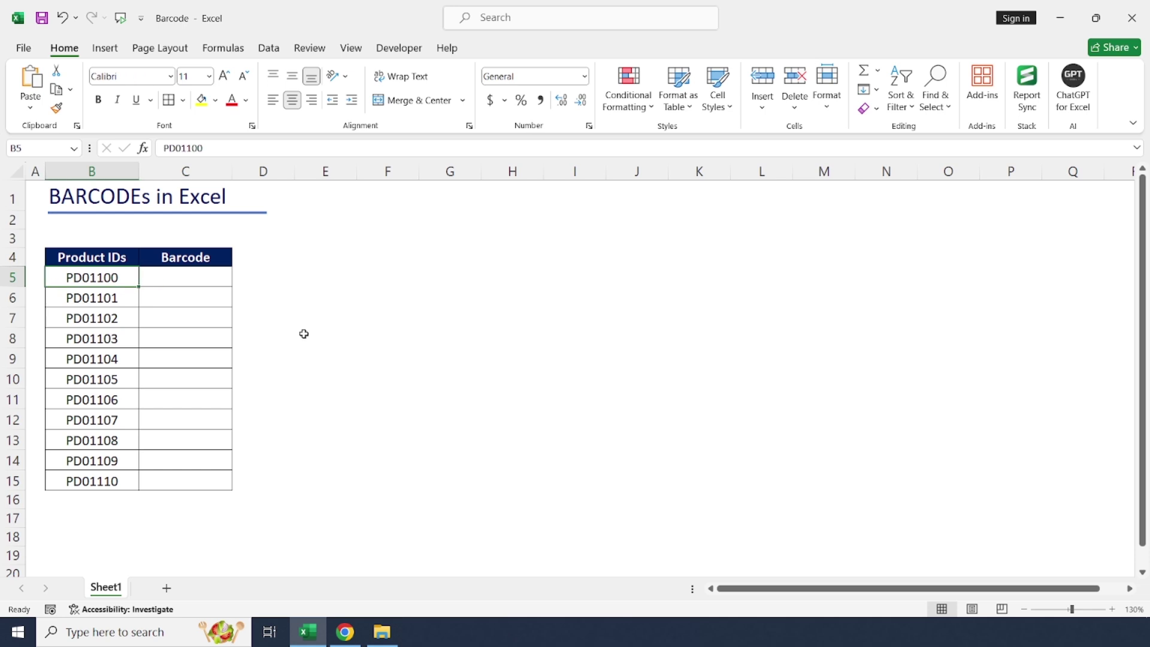
click(262, 459)
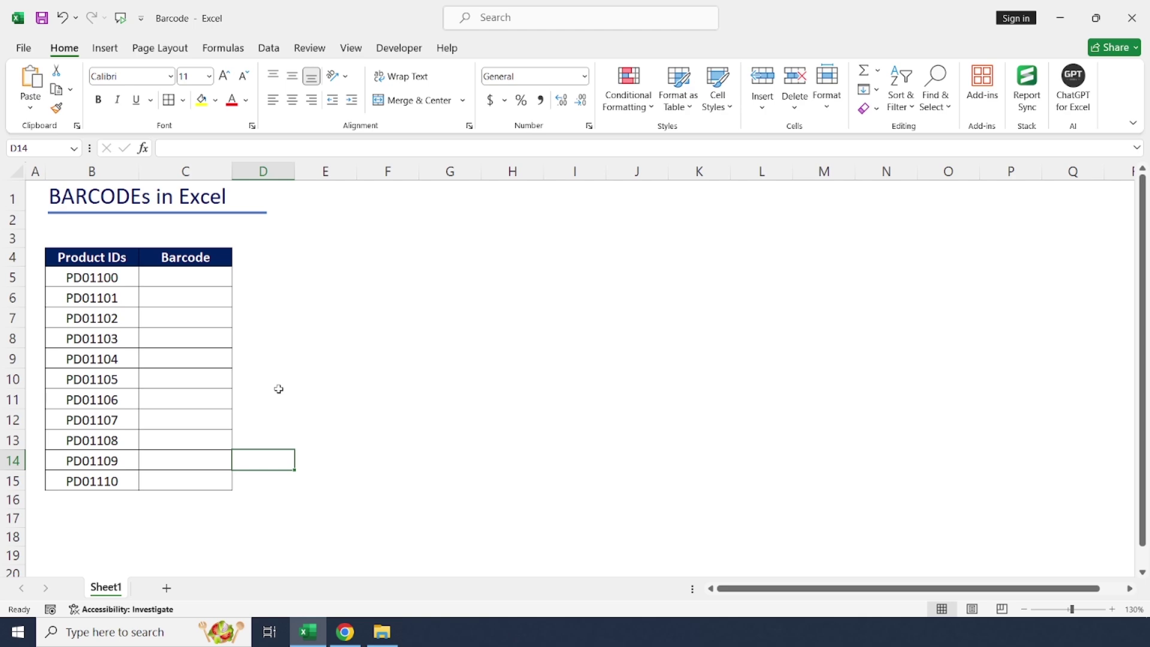
click(279, 390)
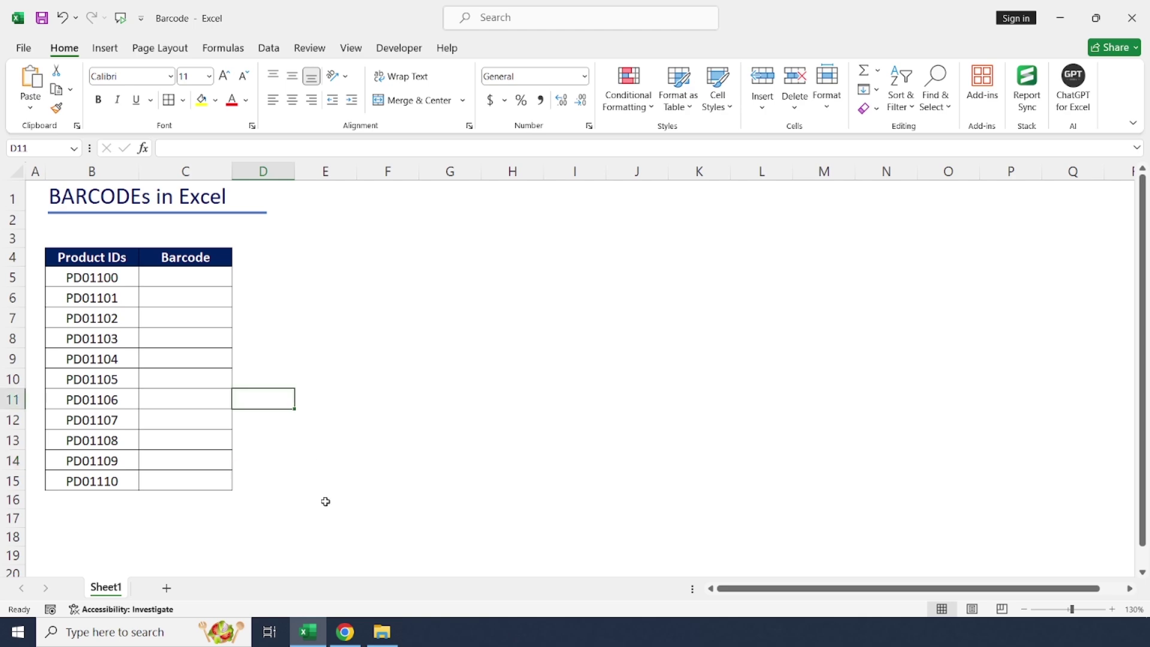
click(345, 632)
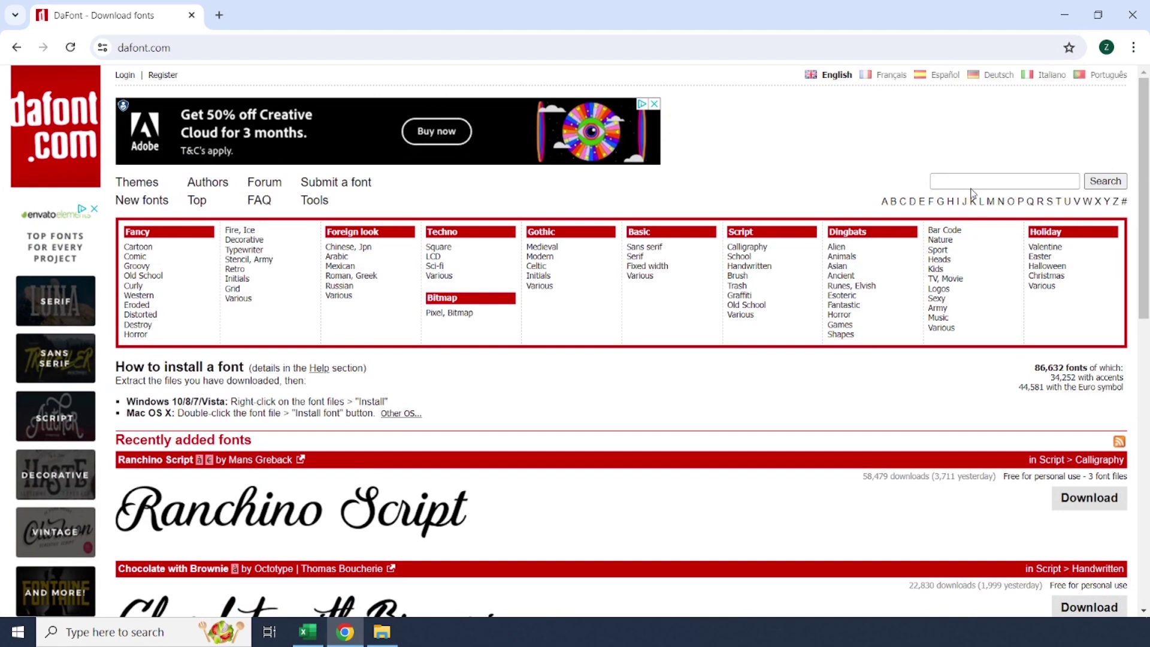
Search DaFont for the Code39 font and save its zip download to the YTV folder.
click(994, 178)
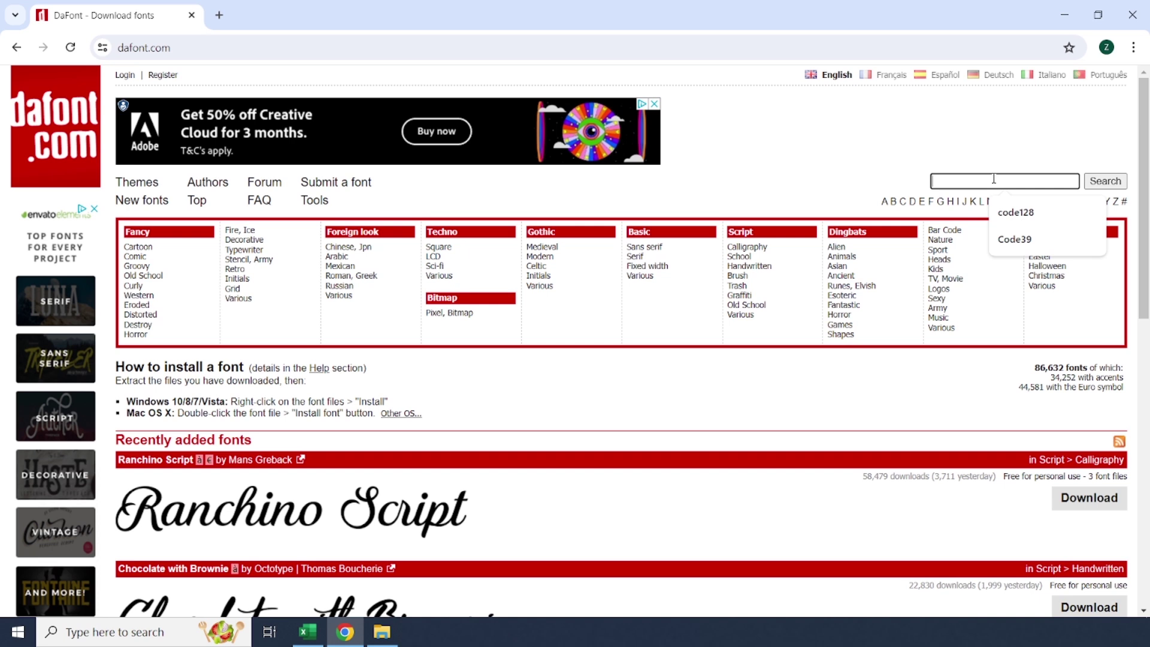
click(1018, 239)
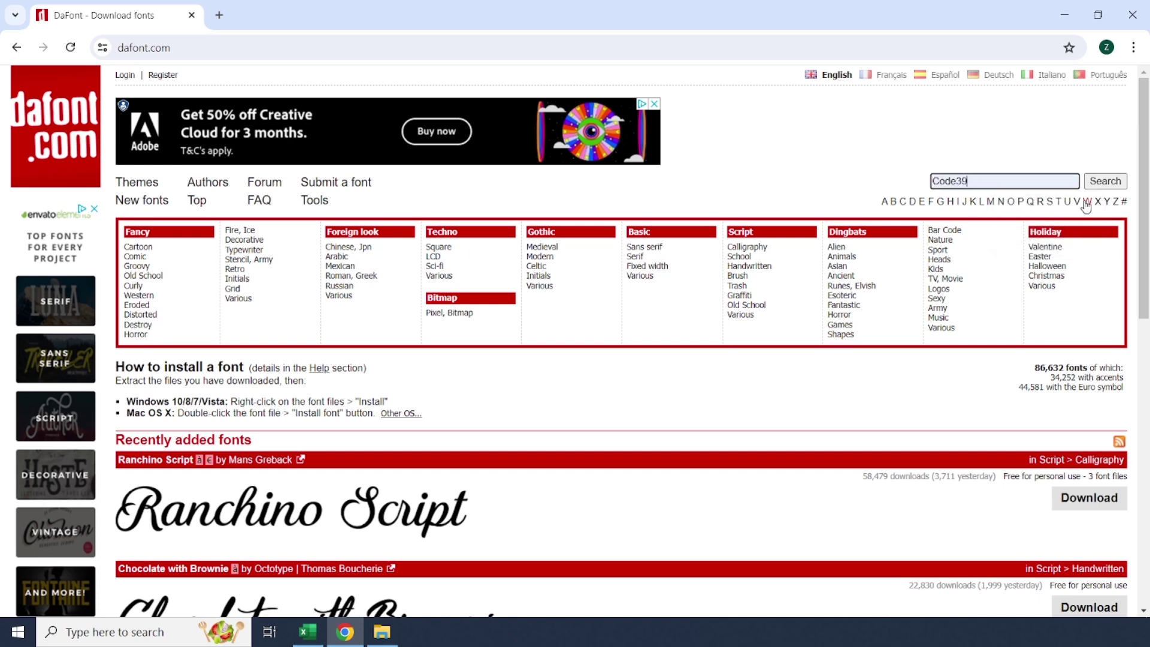
click(1105, 181)
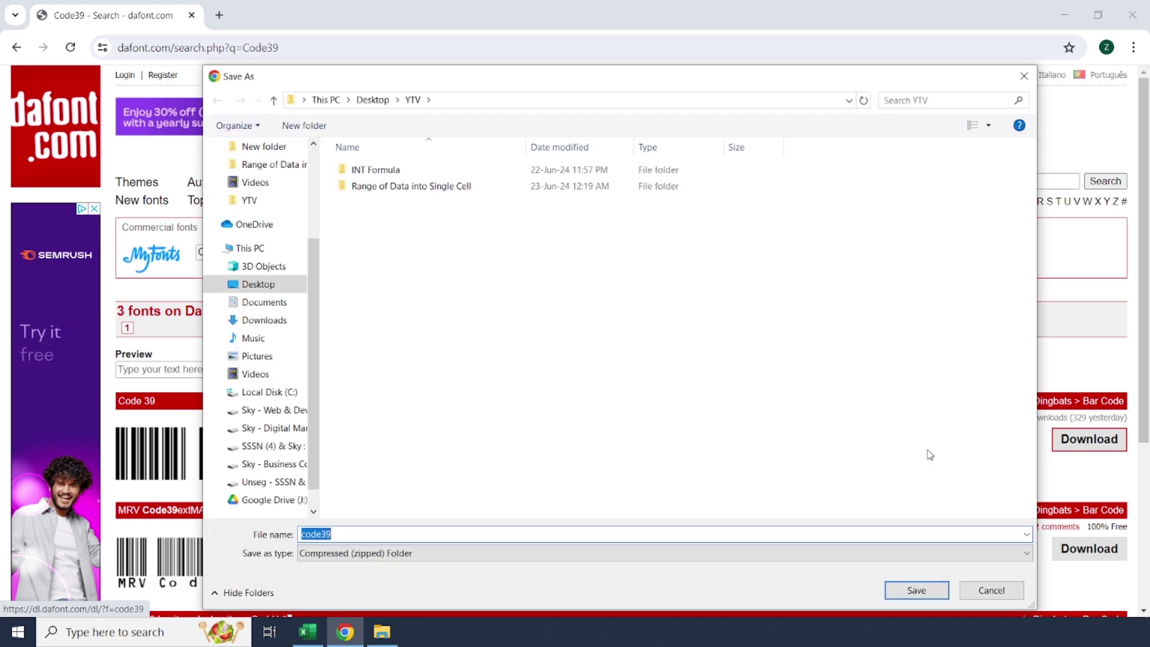
click(926, 590)
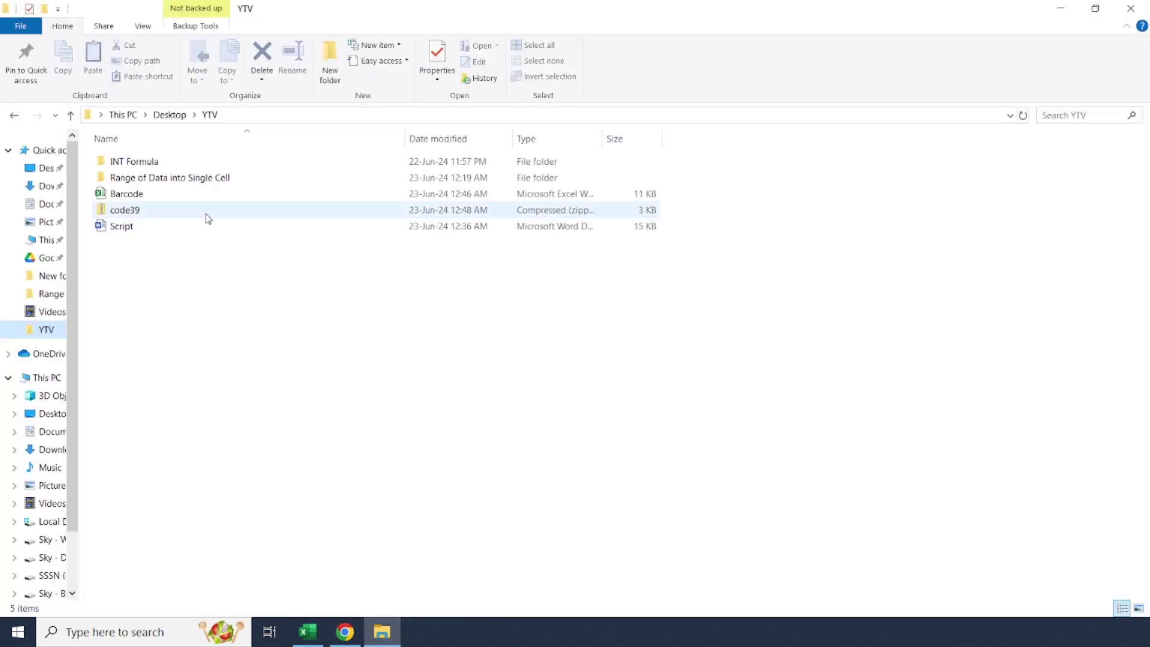
Install the Code39r font from the code39 zip and return to the Excel barcode sheet.
click(208, 214)
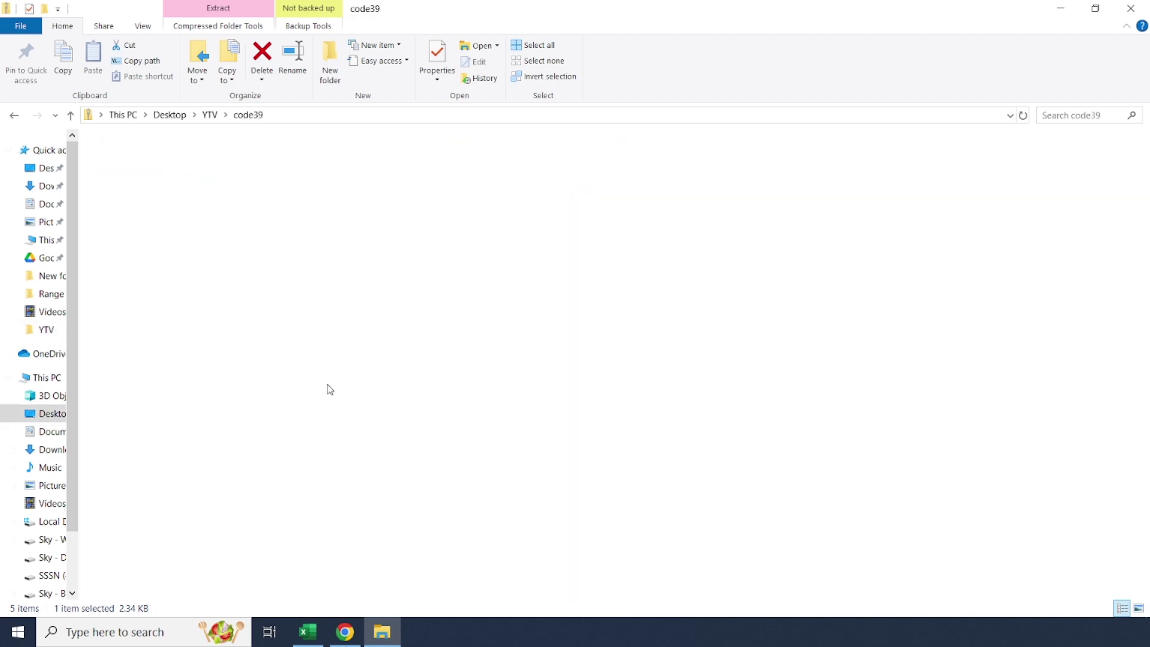
double_click(151, 162)
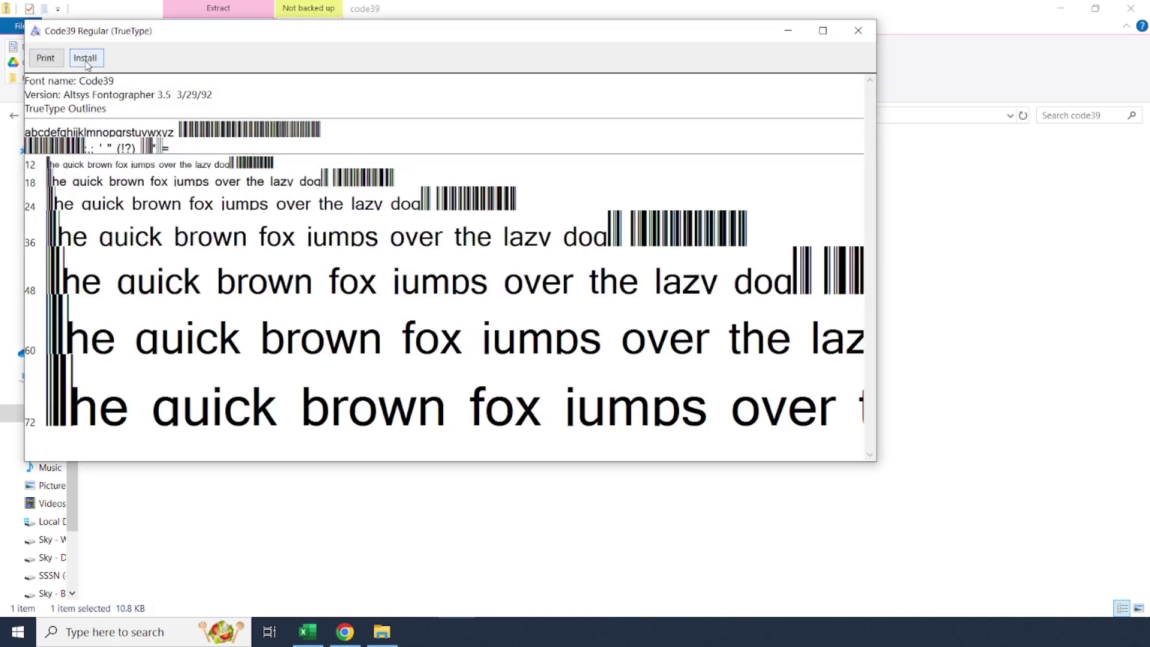
click(85, 60)
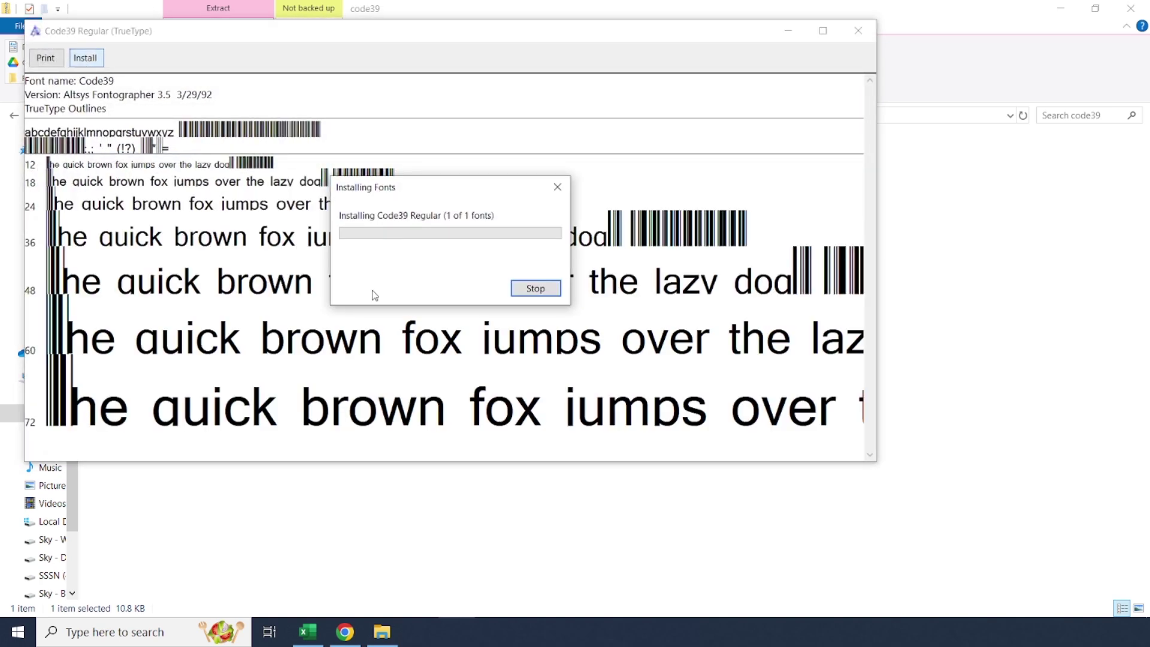
click(858, 31)
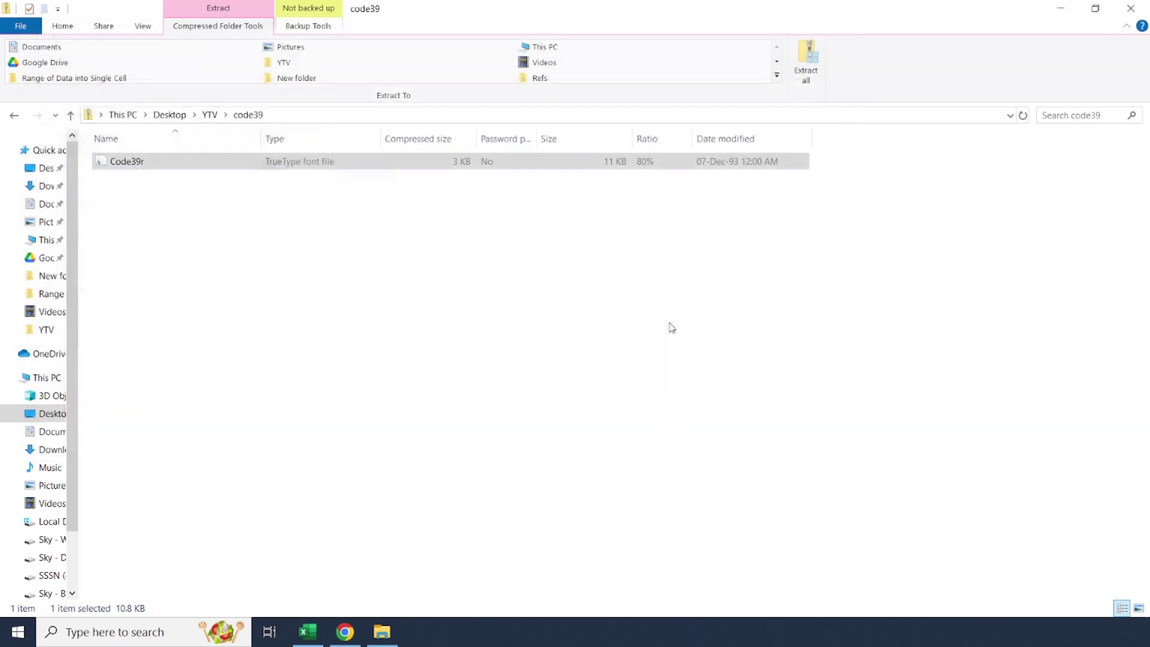
click(306, 631)
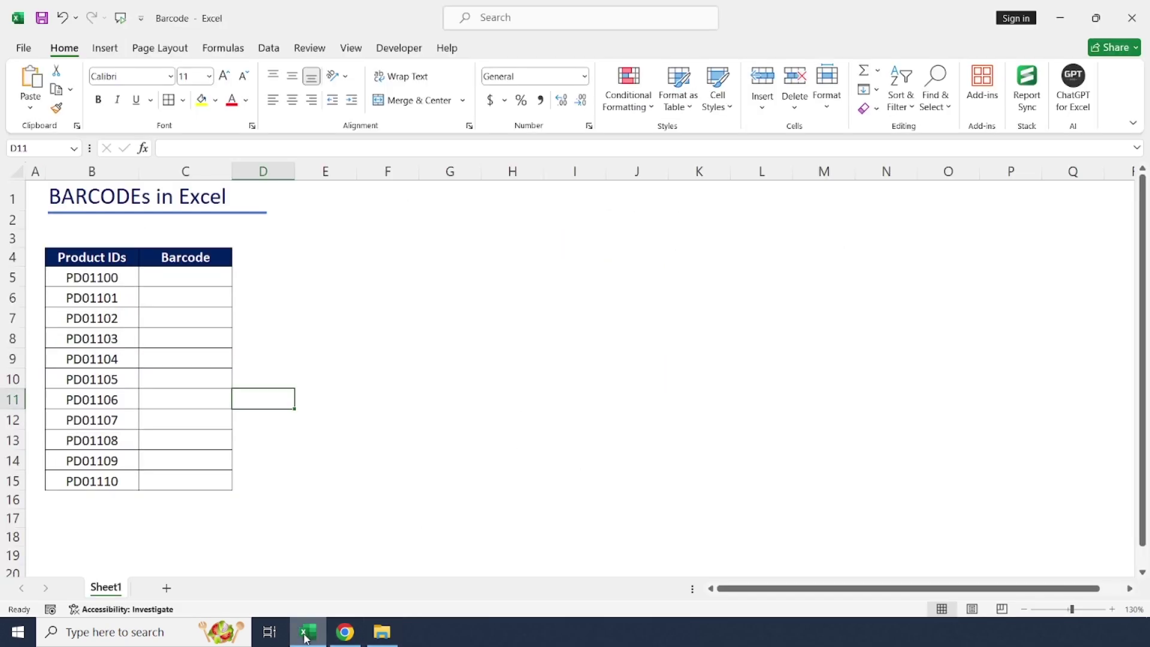
click(296, 361)
scroll(301, 362, down, 1)
scroll(302, 362, up, 1)
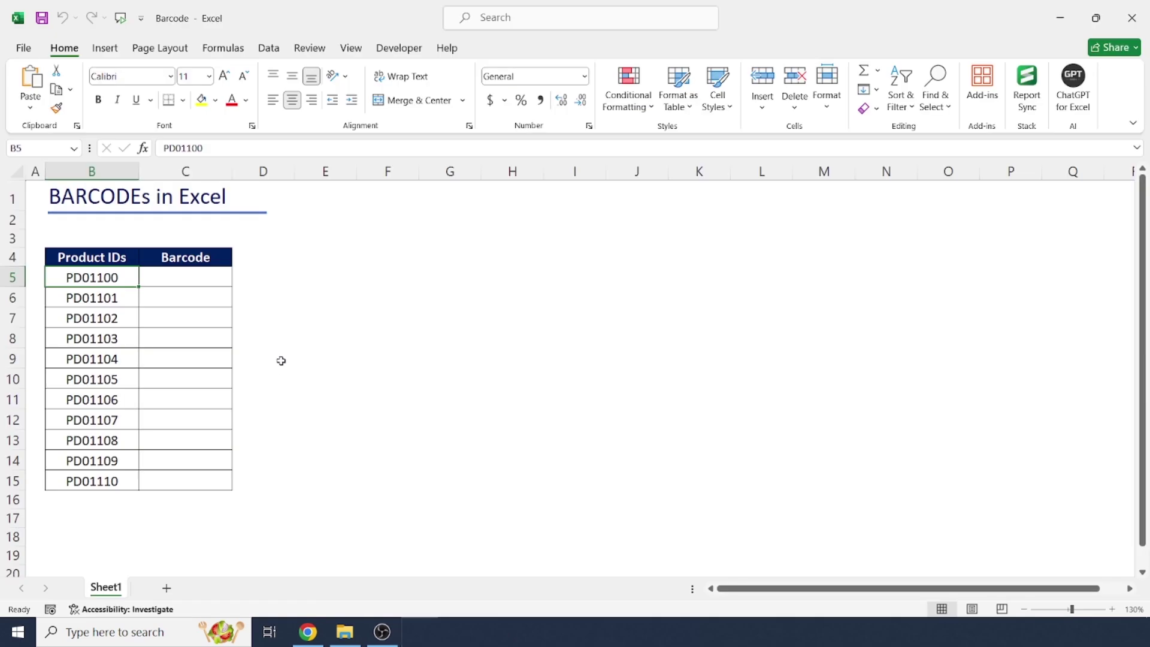
key(Right)
click(172, 76)
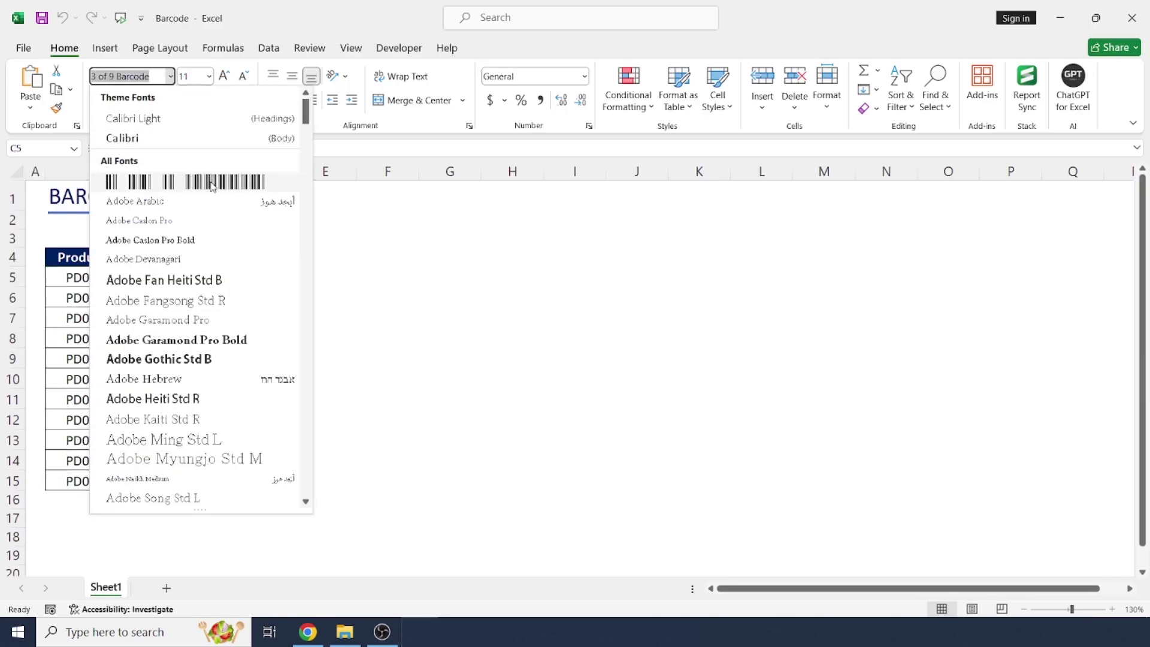
click(367, 310)
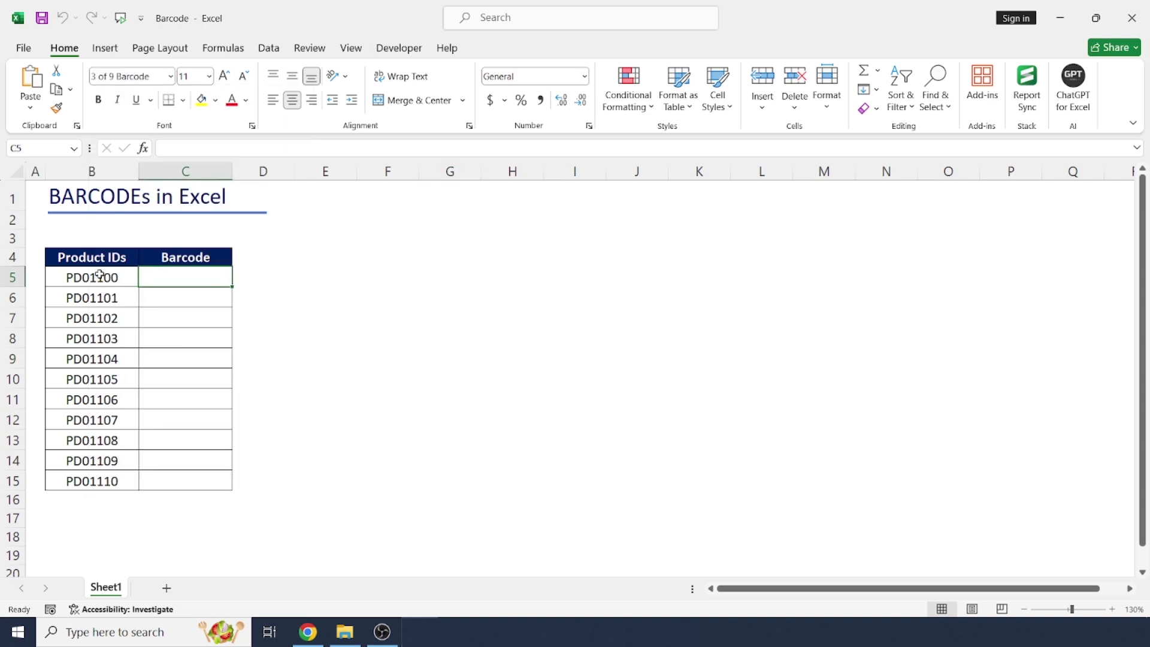
Give the Product ID cells B5:B15 the Text number format.
drag(99, 274, 106, 482)
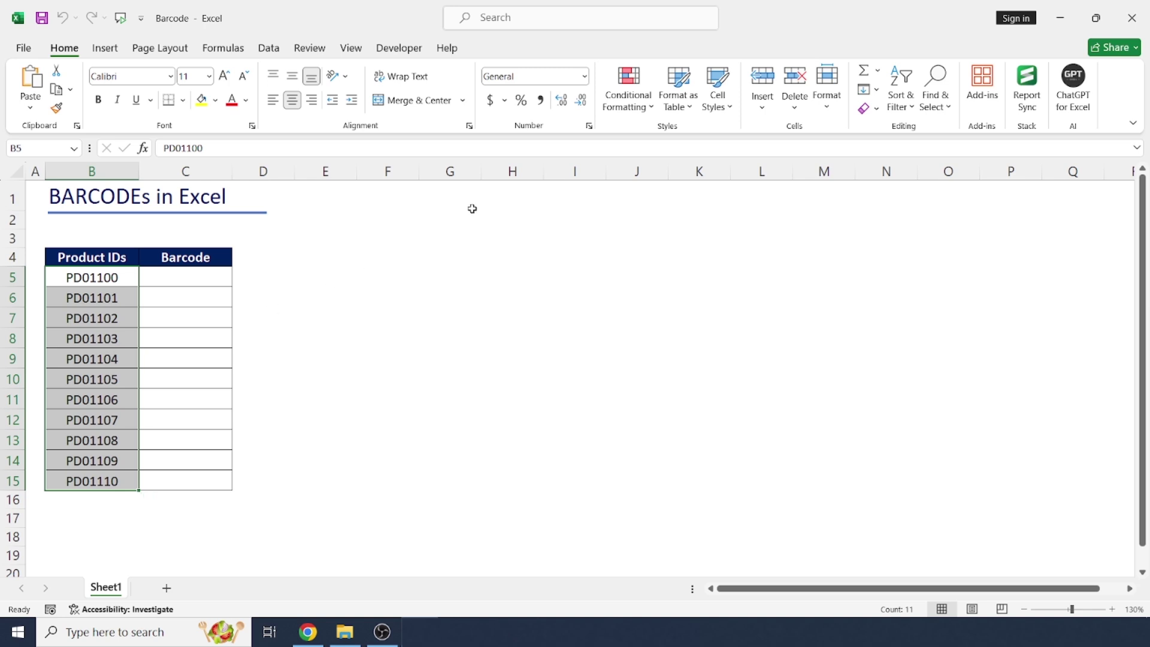
click(583, 77)
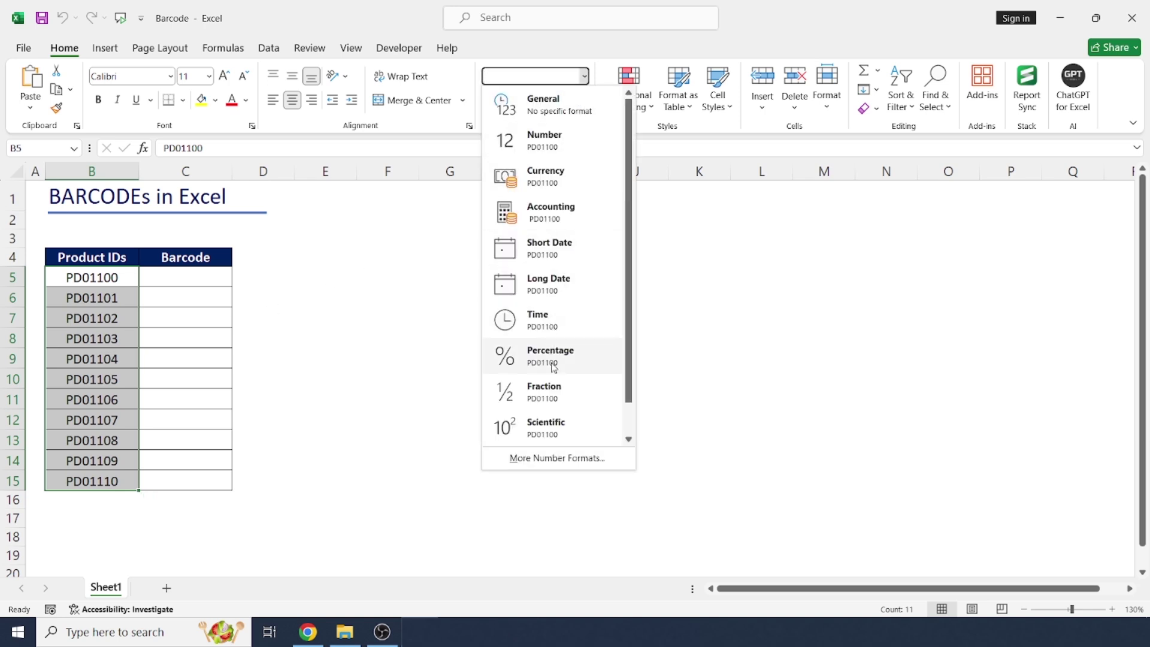
scroll(553, 380, down, 1)
click(552, 424)
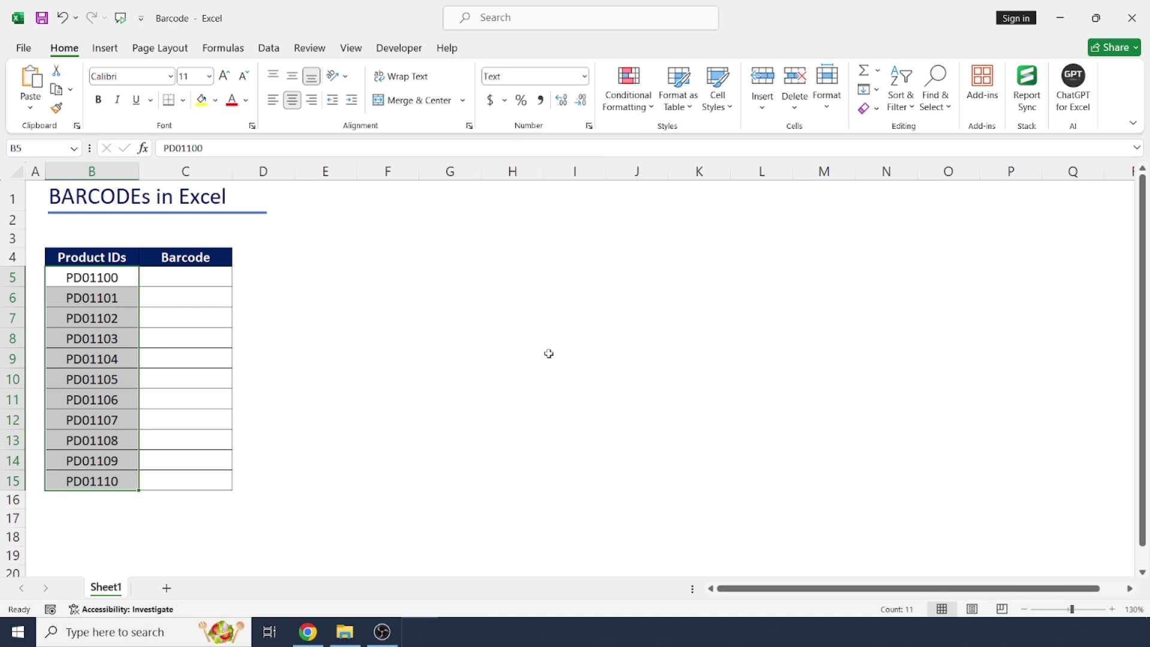
Confirm in Format Cells that the Product ID cells use the Text category.
right_click(105, 339)
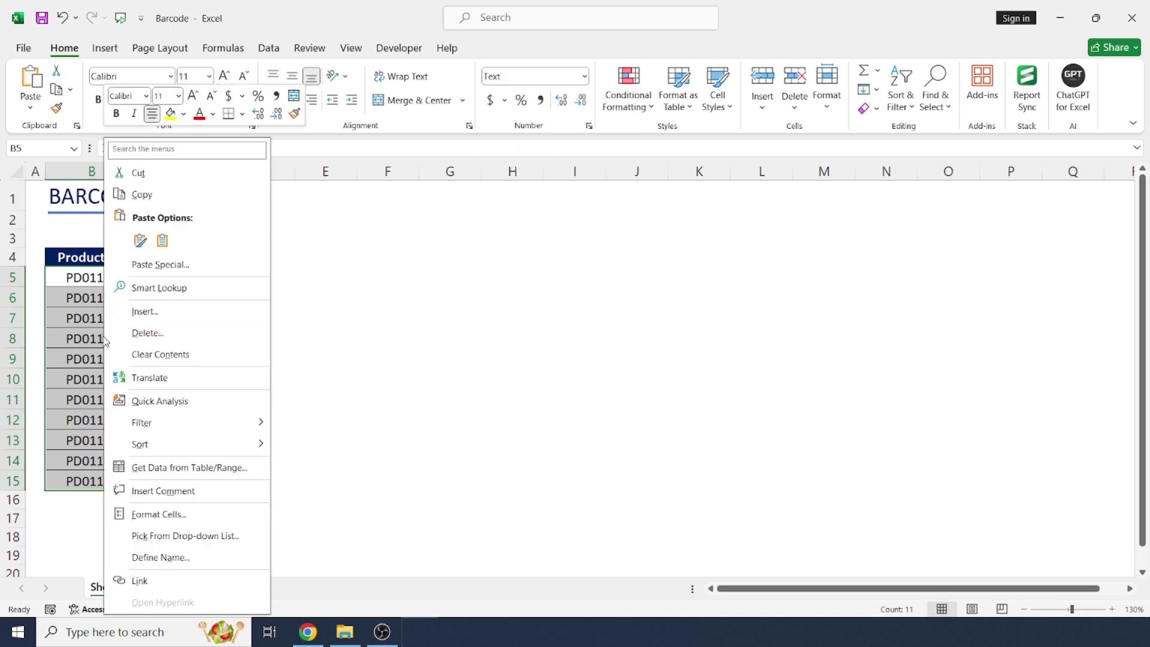
click(167, 515)
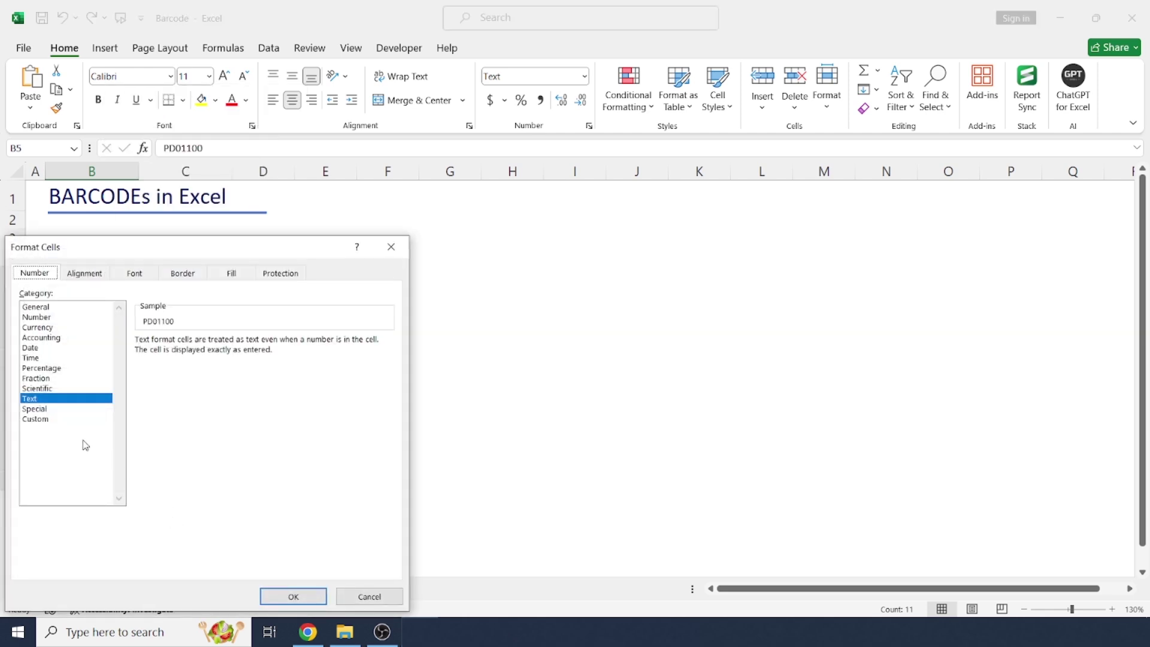
click(72, 399)
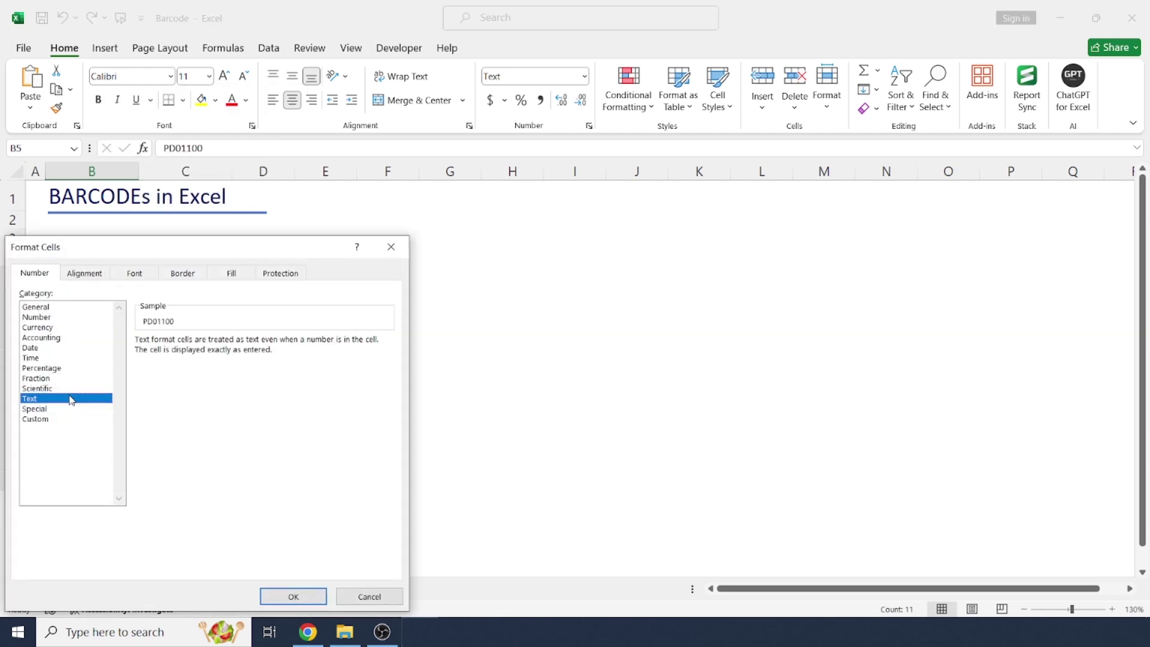
click(297, 597)
Enter =B5 in C5 and fill it down to C15 so each Barcode cell copies its Product ID.
key(Right)
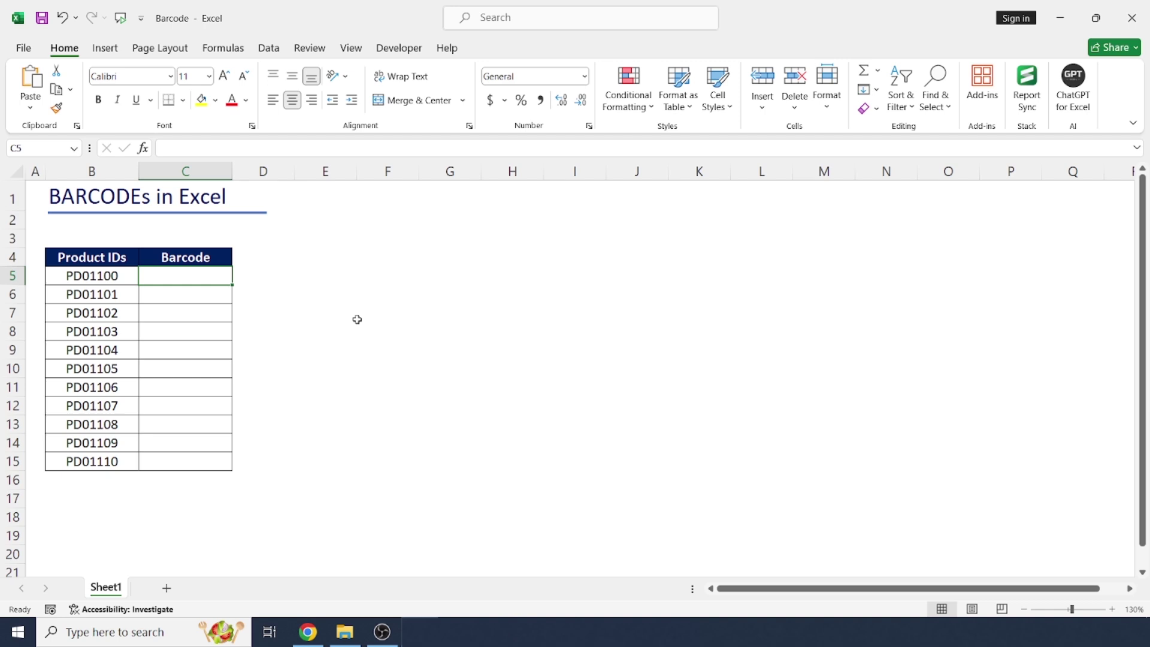
text(=)
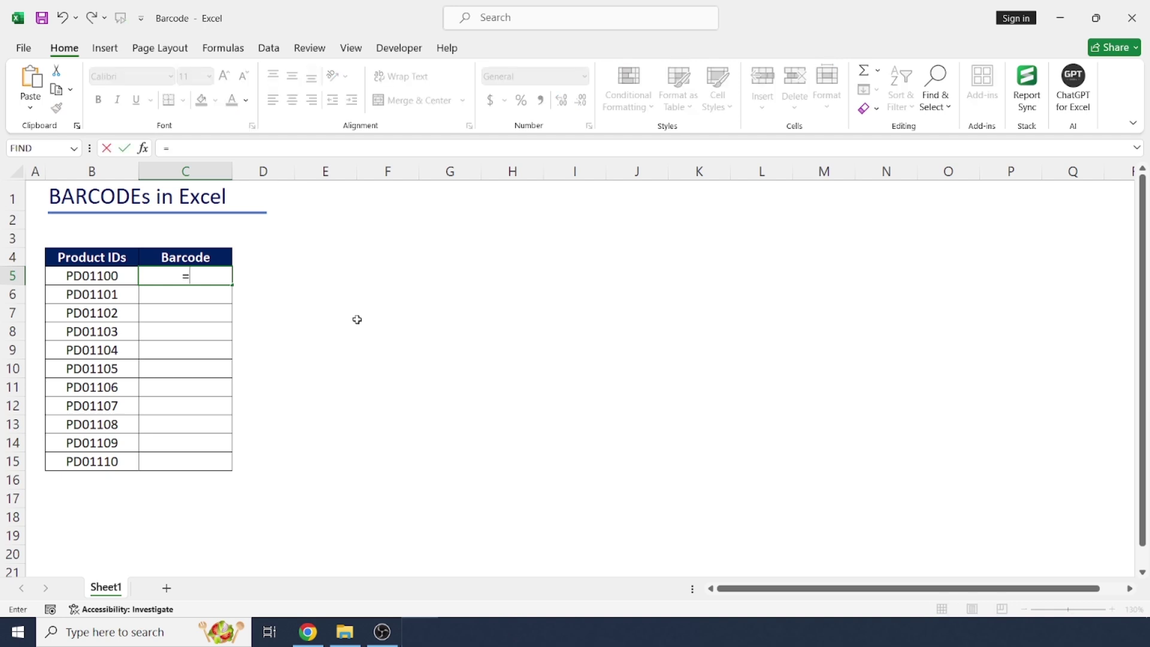
key(Left)
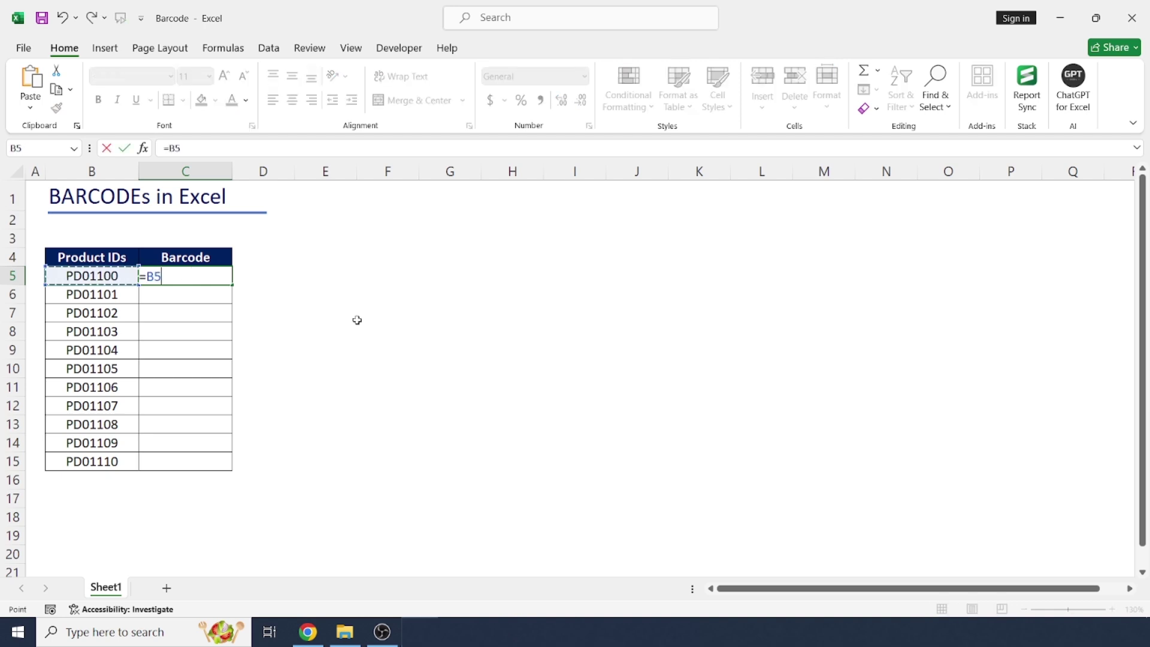
key(Return)
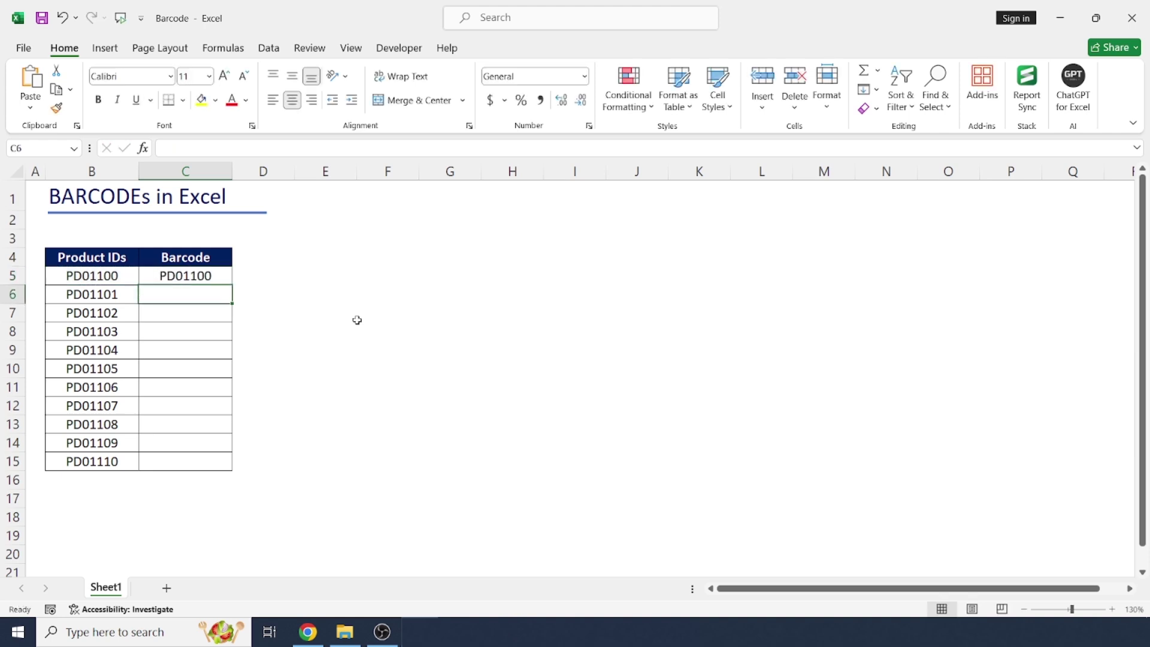
key(Up)
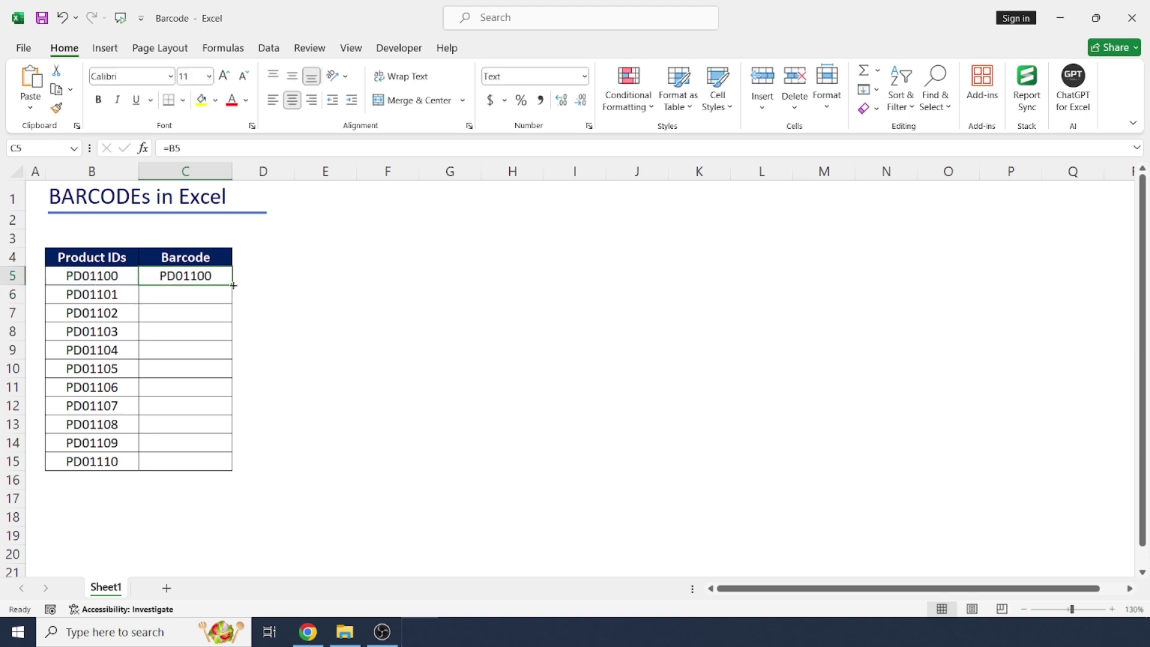
drag(233, 284, 233, 470)
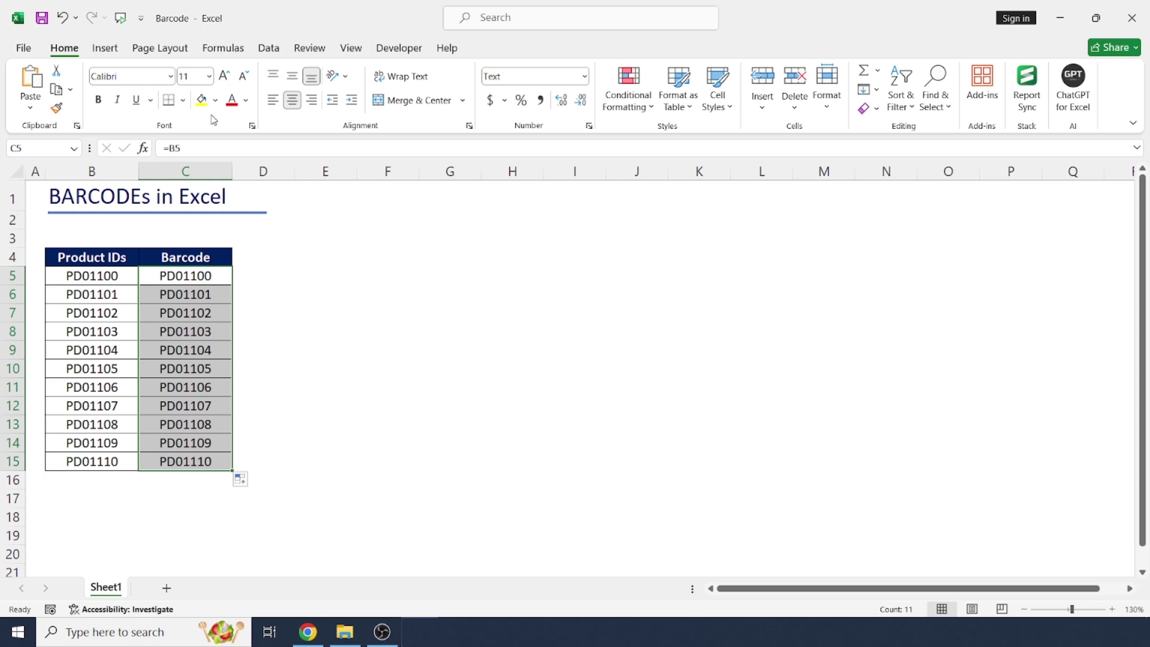
Apply the 3 of 9 Barcode font to the Barcode cells, then reselect the table and cell C5.
click(170, 77)
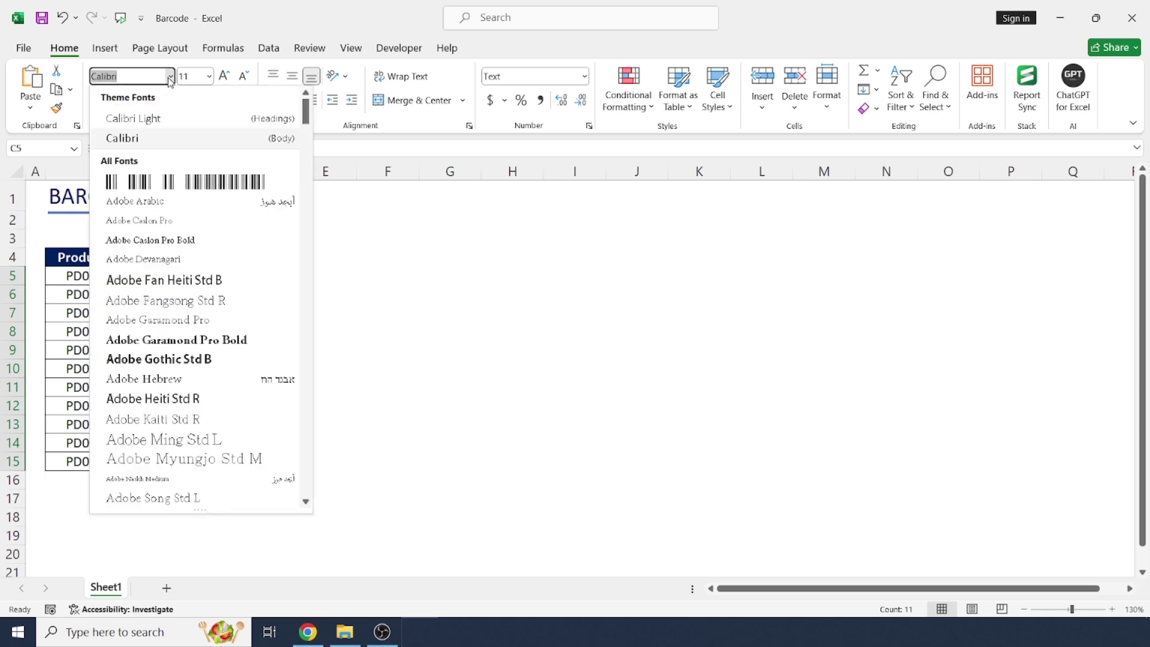
click(179, 186)
drag(90, 257, 205, 478)
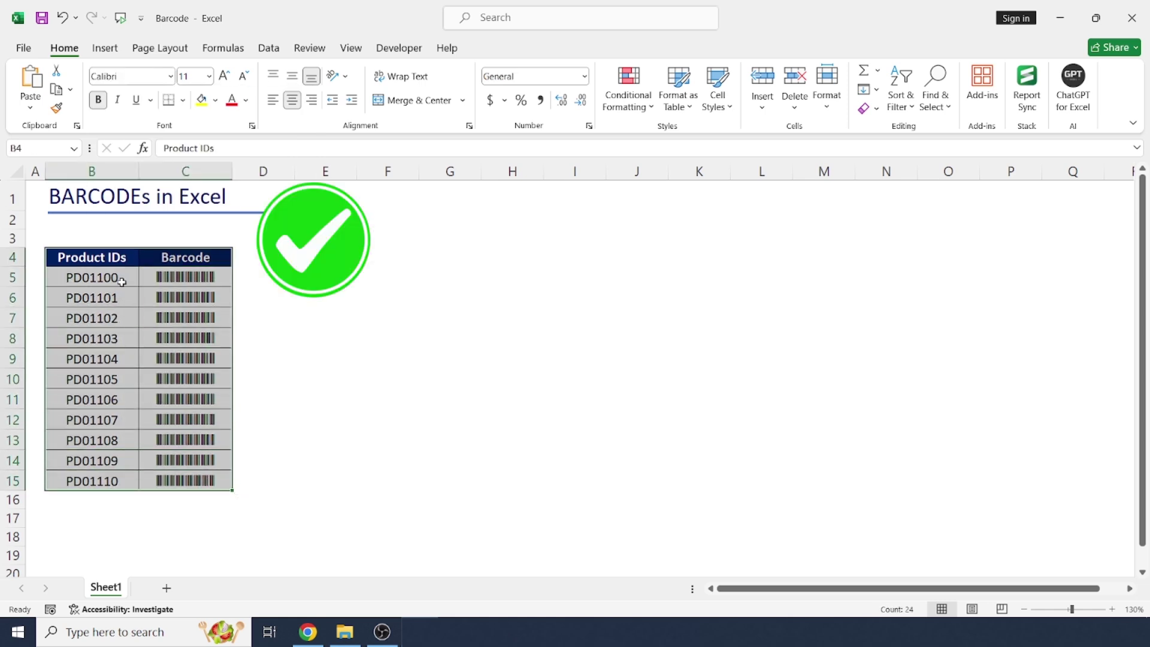
click(166, 272)
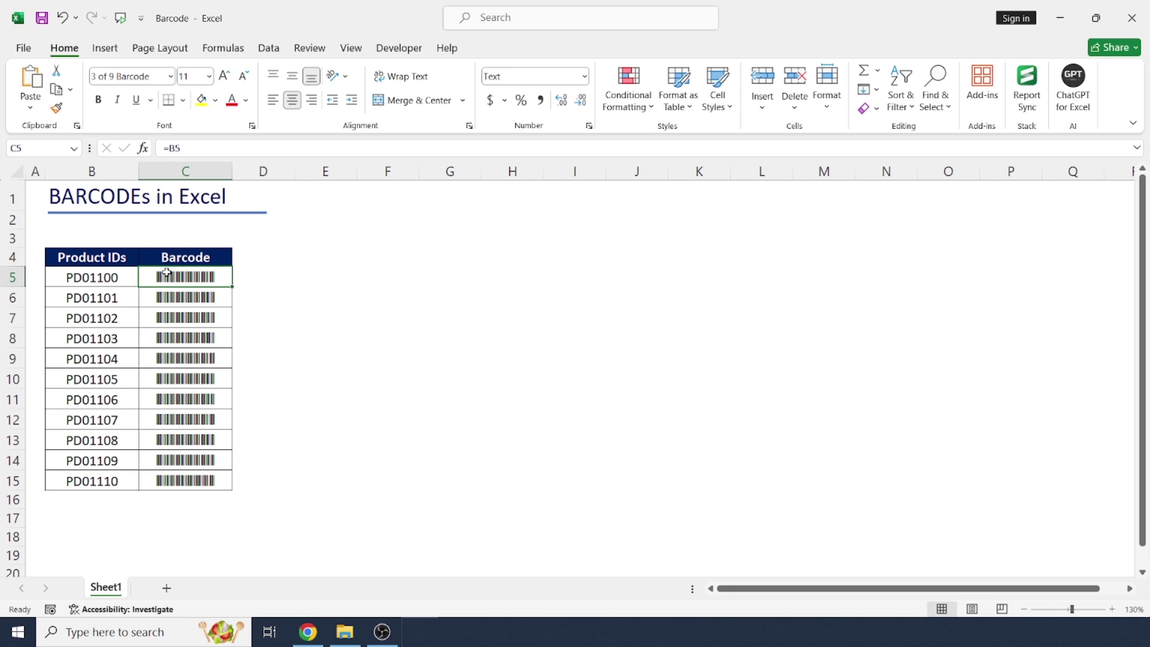
Undo the earlier results, enter ="("&B5&")" in C5 and fill it down to C15.
key(ctrl+z)
text(=)
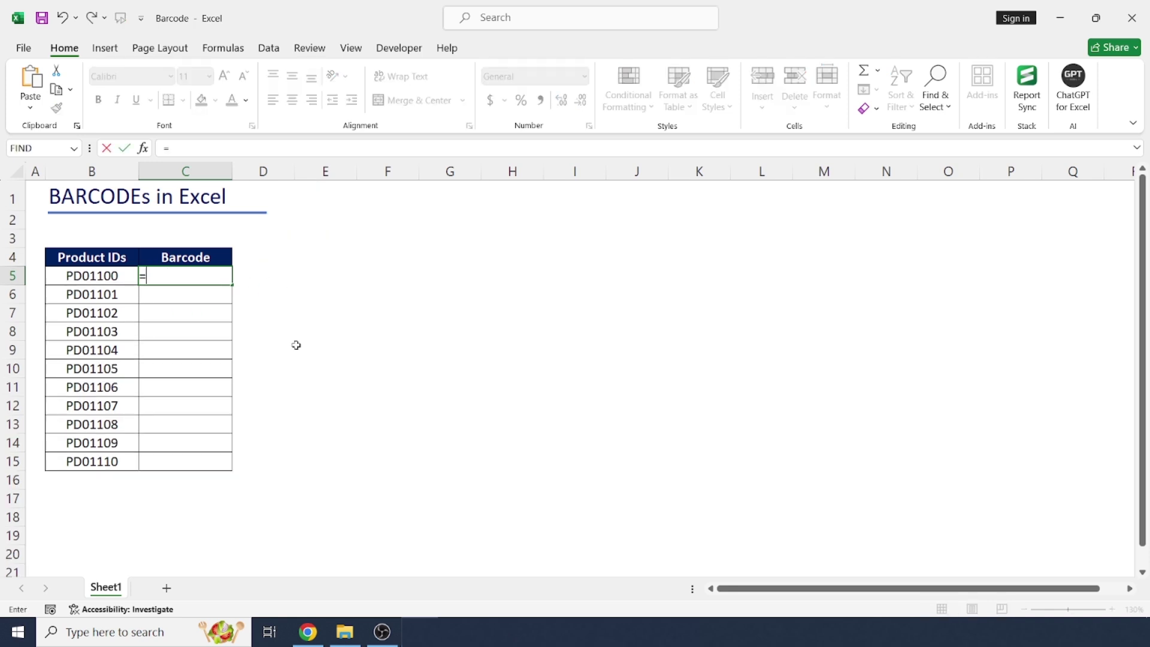
text(")
text(()
text(")
text(&)
text(B5)
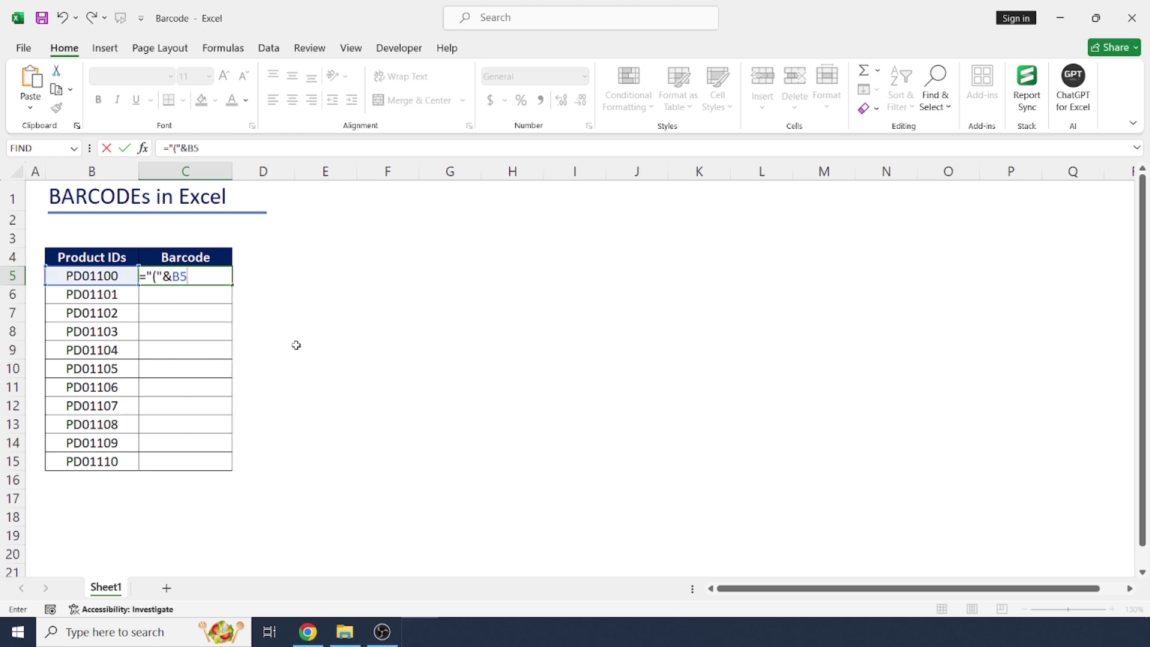
text(&)
text(")
text()")
key(Return)
key(Up)
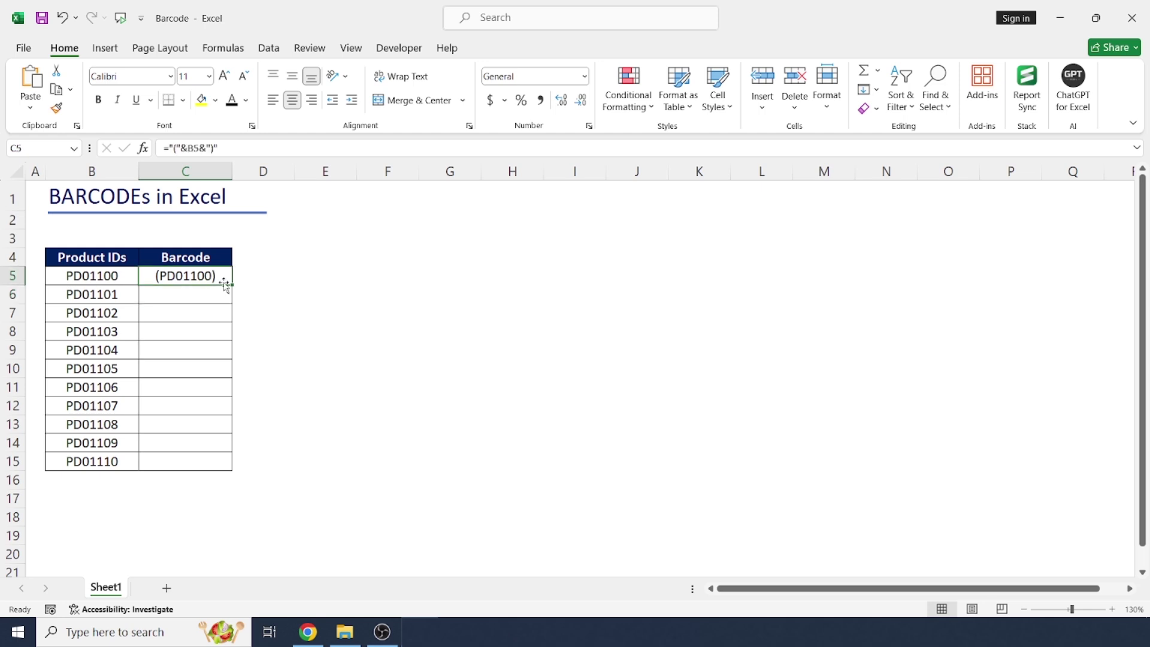
double_click(229, 282)
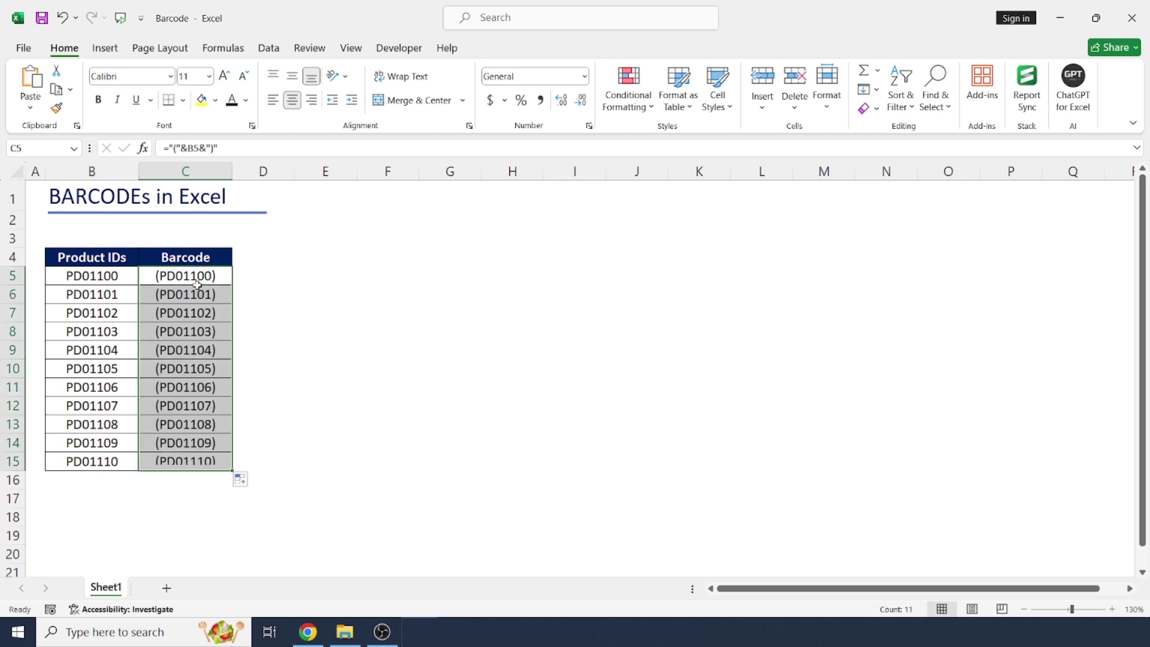
click(208, 279)
Apply the 3 of 9 Barcode font to C5:C15 so the parenthesised IDs render as barcodes.
key(ctrl+shift+Down)
click(171, 75)
click(164, 185)
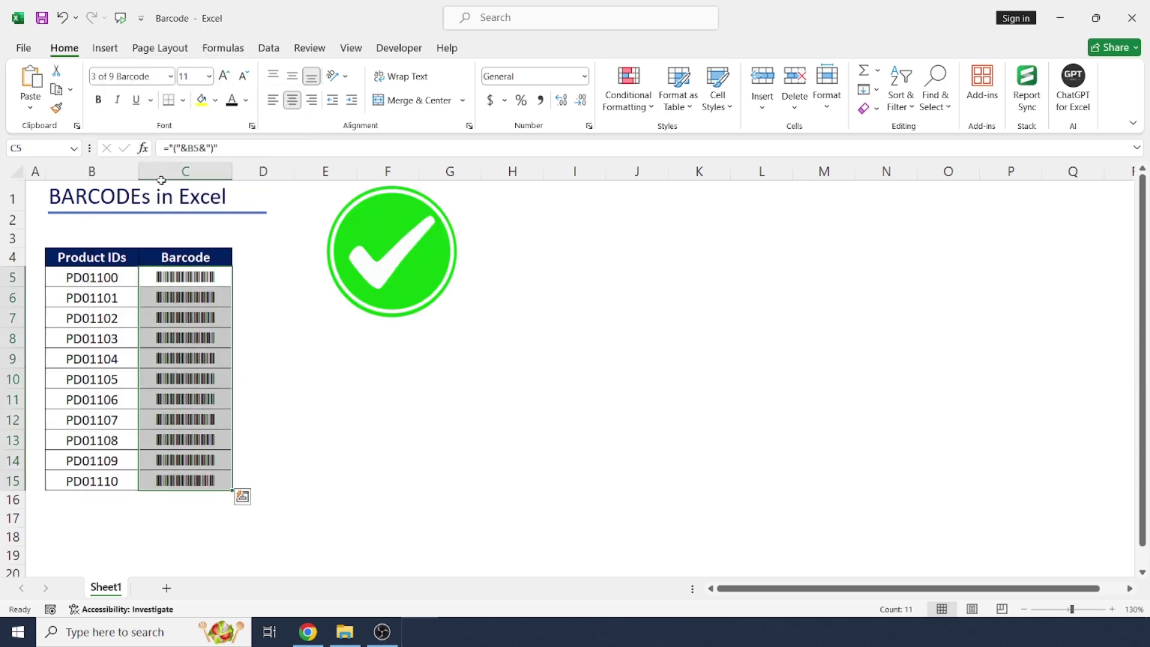
click(105, 273)
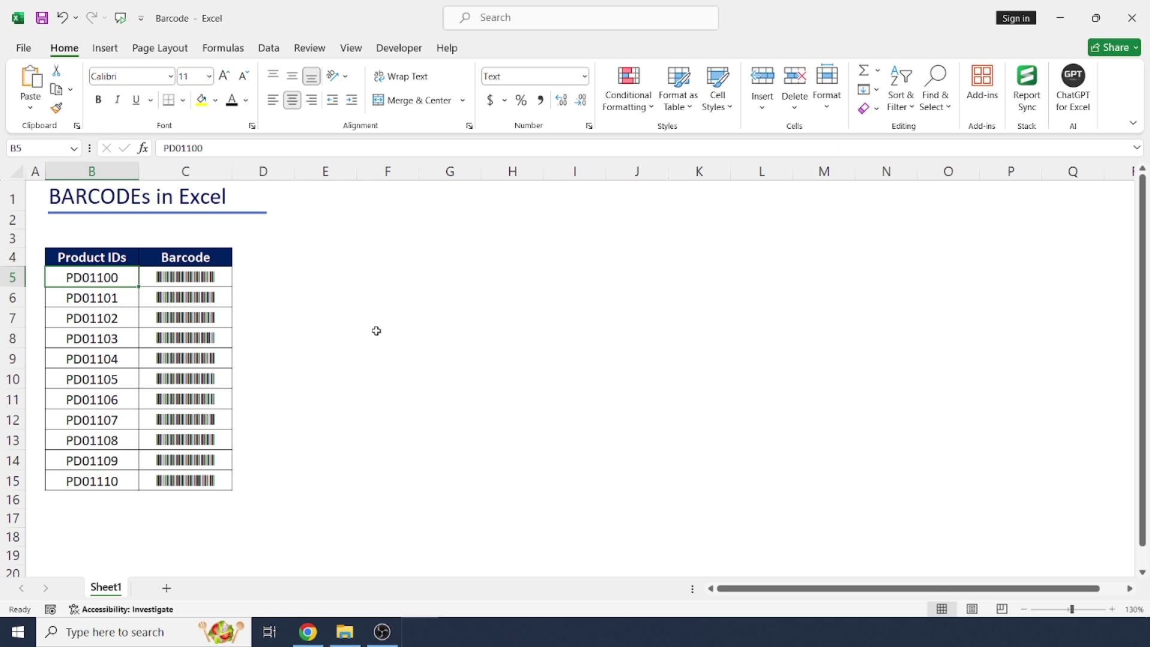
key(ctrl+Home)
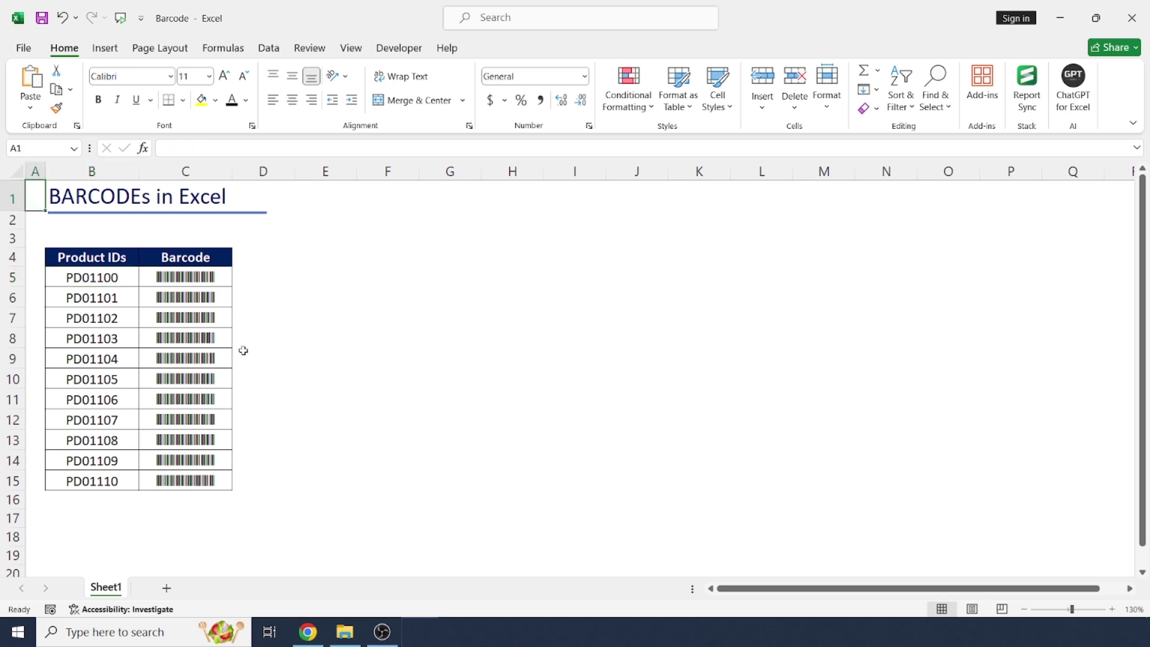